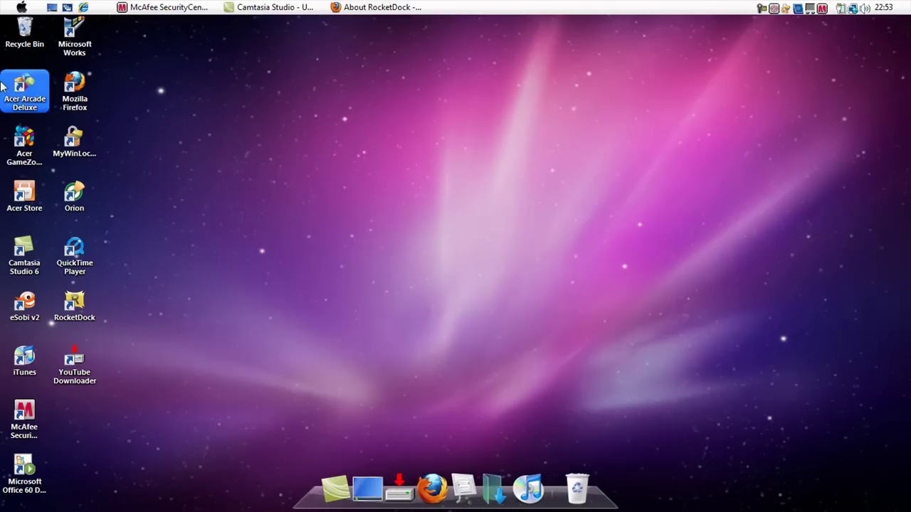
# Open and close the Start menu, then launch Camtasia Studio from the dock
pyautogui.click(20, 7)
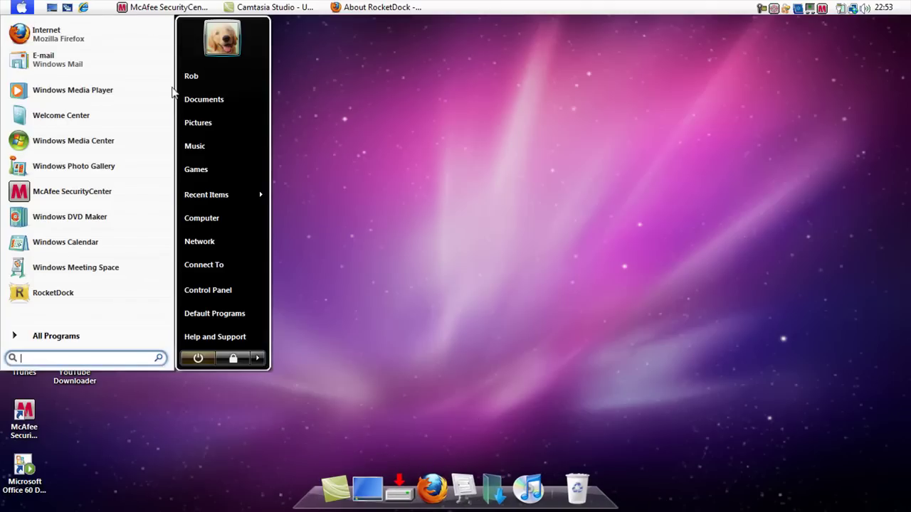
pyautogui.click(449, 211)
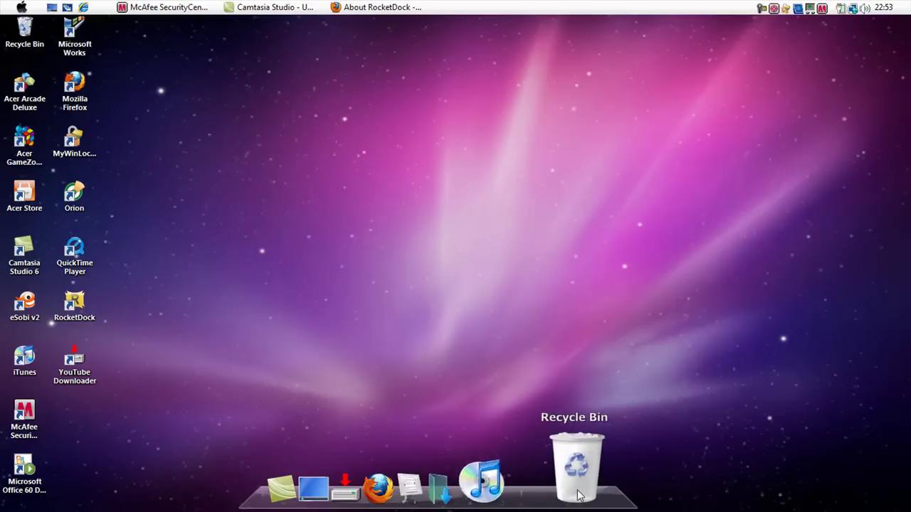
pyautogui.click(338, 484)
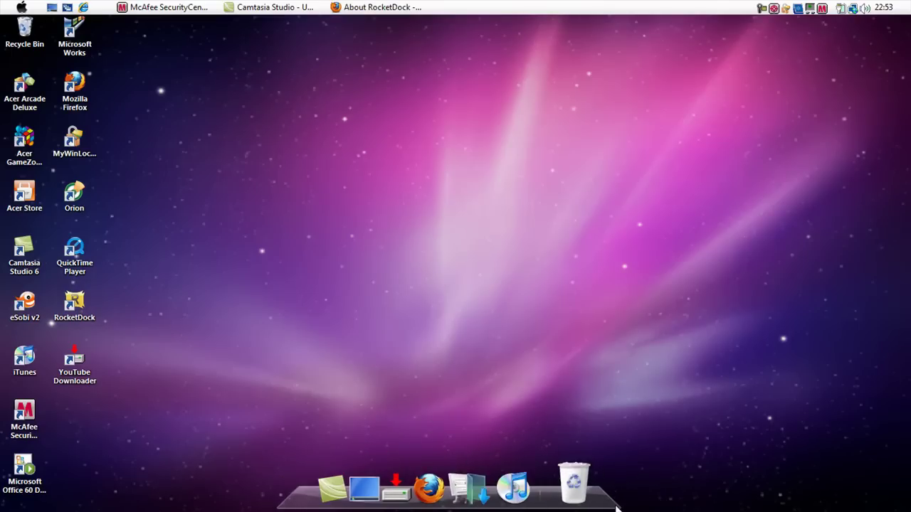
# Restore Firefox to rocketdock.com's download page and glance into the dock's Downloads folder
pyautogui.click(333, 7)
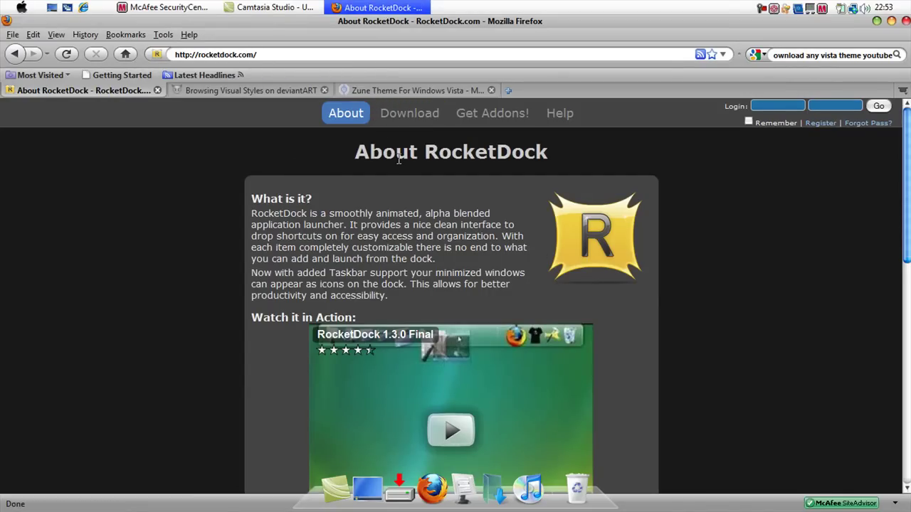
pyautogui.click(412, 118)
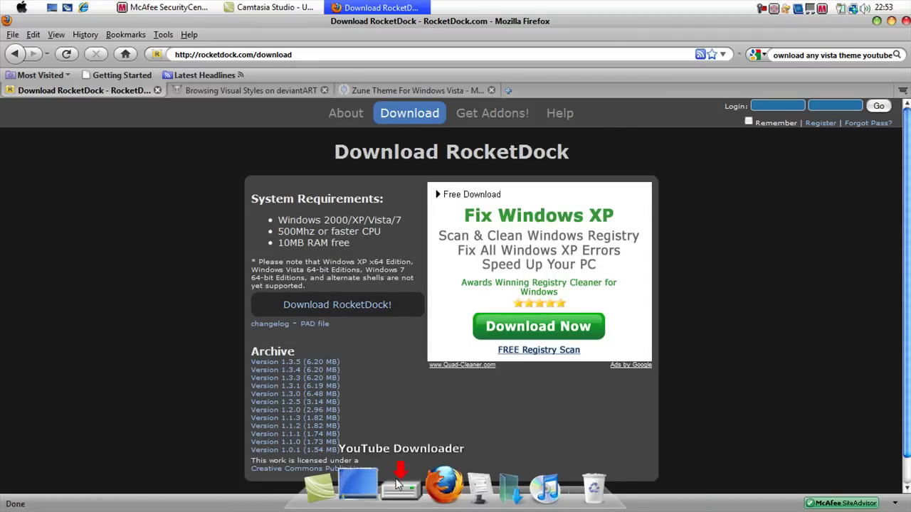
pyautogui.click(491, 483)
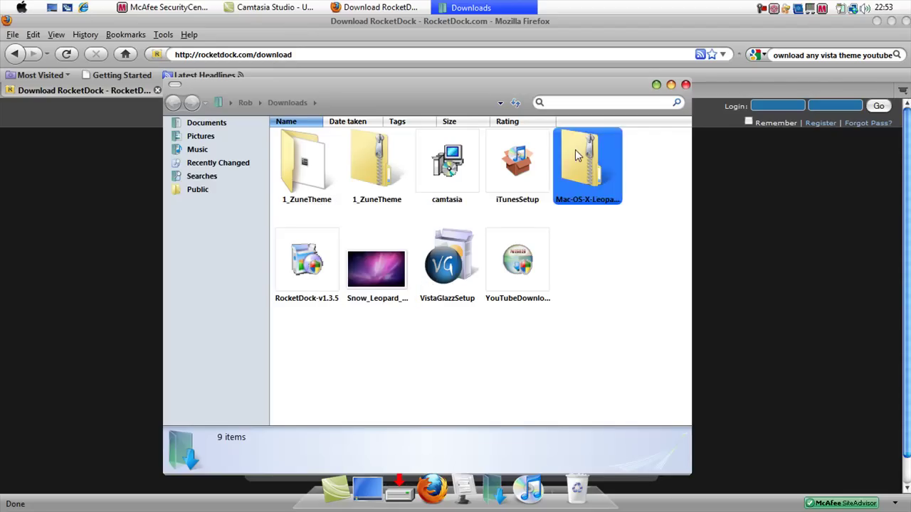
pyautogui.click(684, 86)
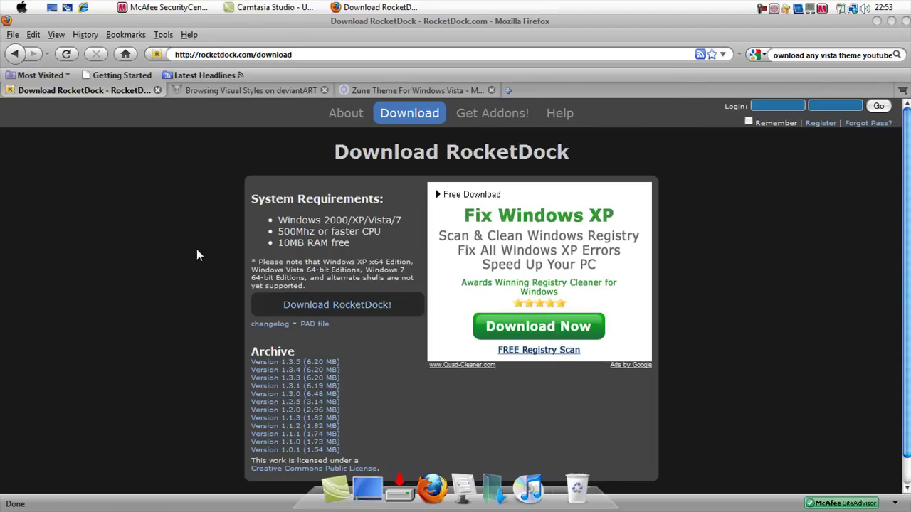
# Show the desktop, then select and deselect the RocketDock desktop shortcut
pyautogui.click(362, 491)
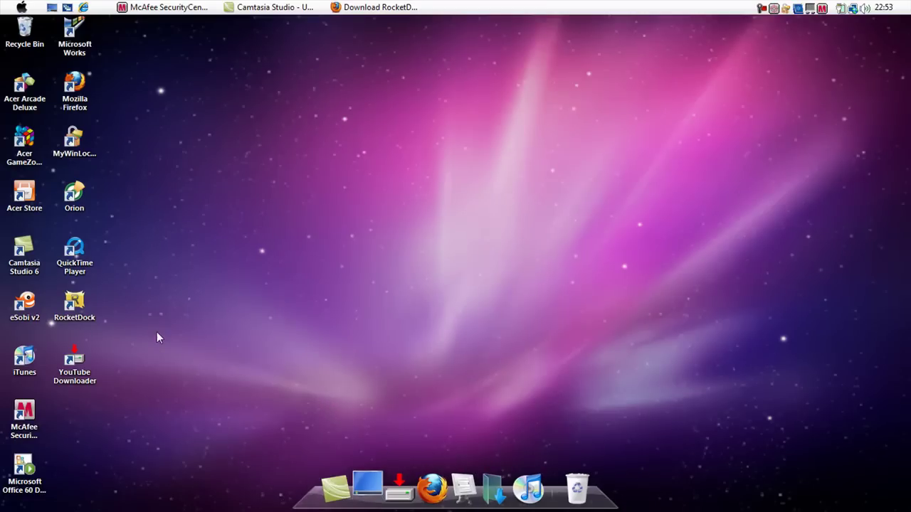
pyautogui.click(77, 304)
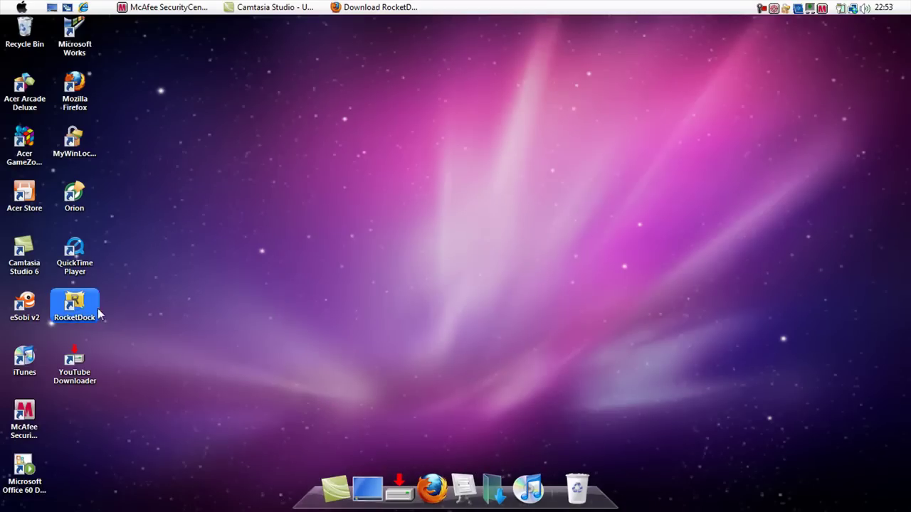
pyautogui.click(264, 416)
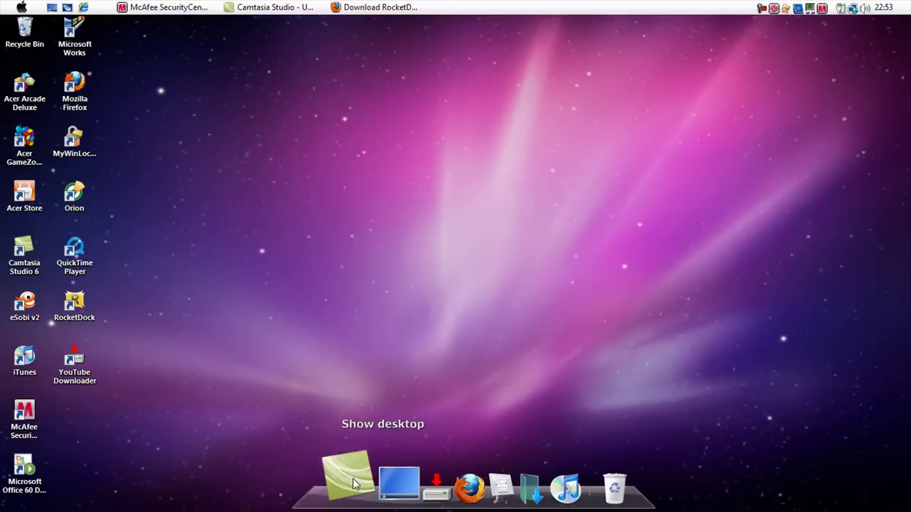
# Open RocketDock's Dock Settings and browse the General and Position pages before returning to Style
pyautogui.rightClick(557, 495)
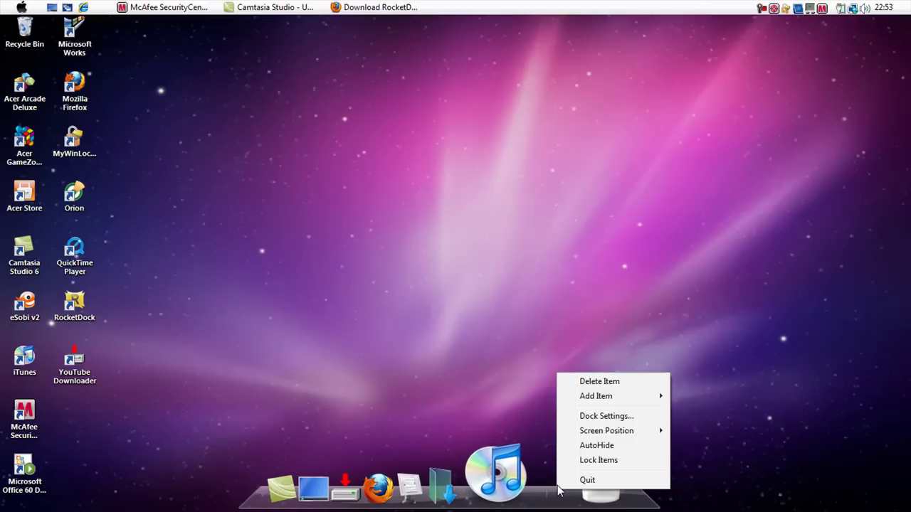
pyautogui.click(593, 415)
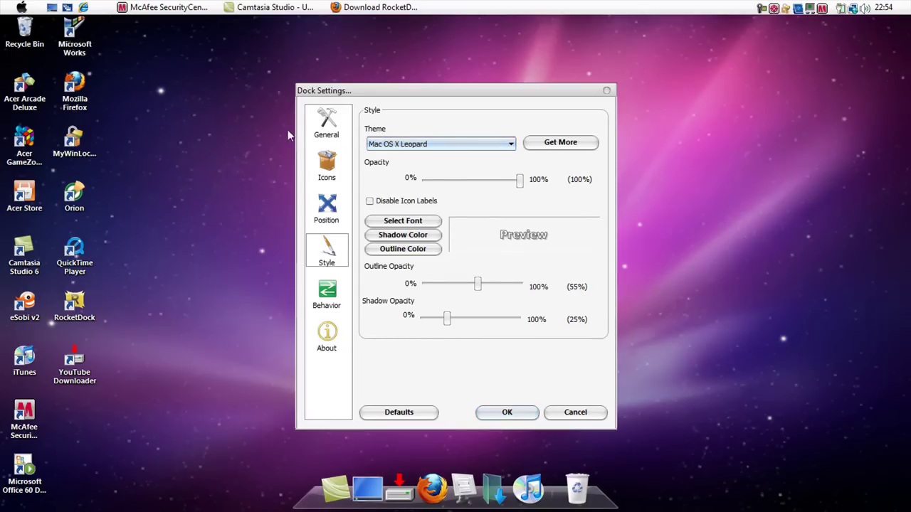
pyautogui.click(323, 120)
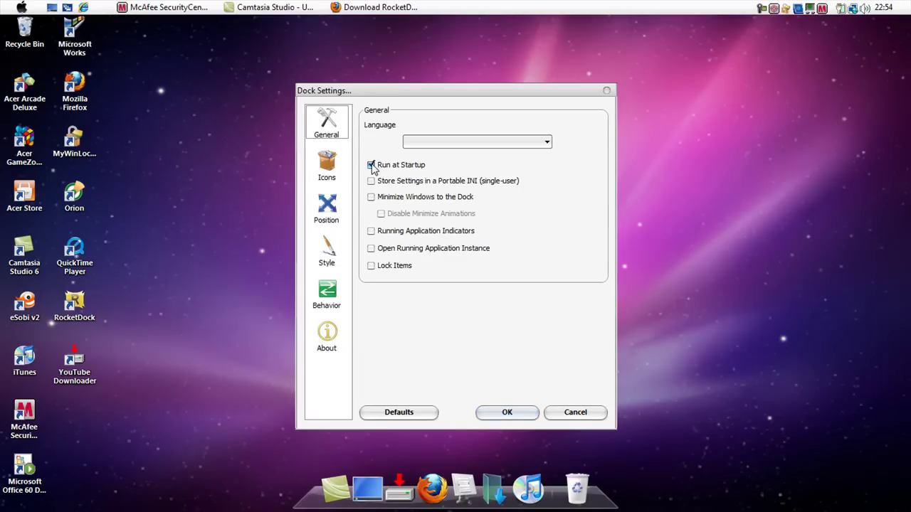
pyautogui.click(339, 211)
pyautogui.click(420, 179)
pyautogui.click(331, 256)
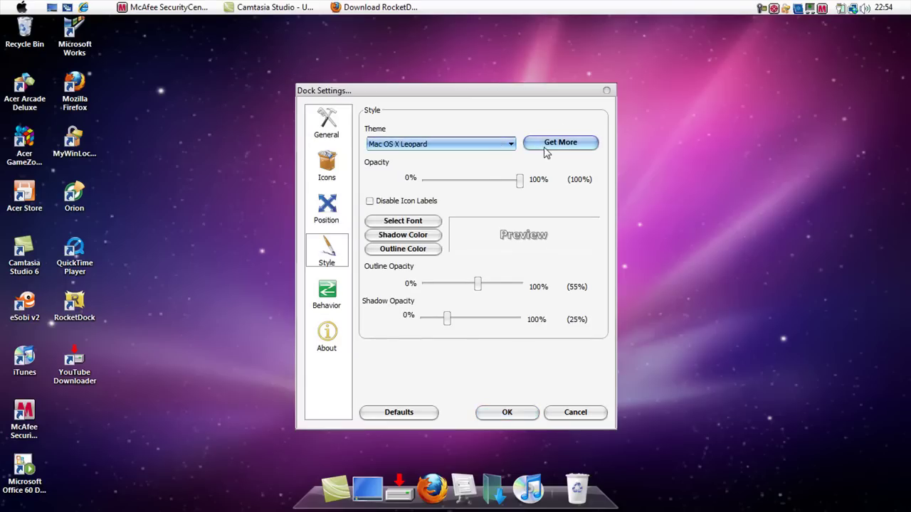
# Open the Get Skins page from Dock Settings' Get More and sort skins by downloads
pyautogui.click(559, 143)
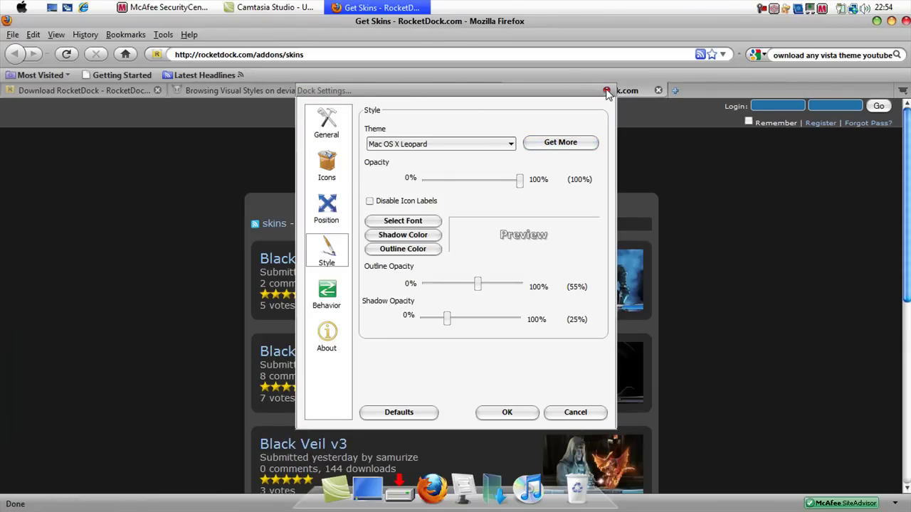
pyautogui.click(607, 91)
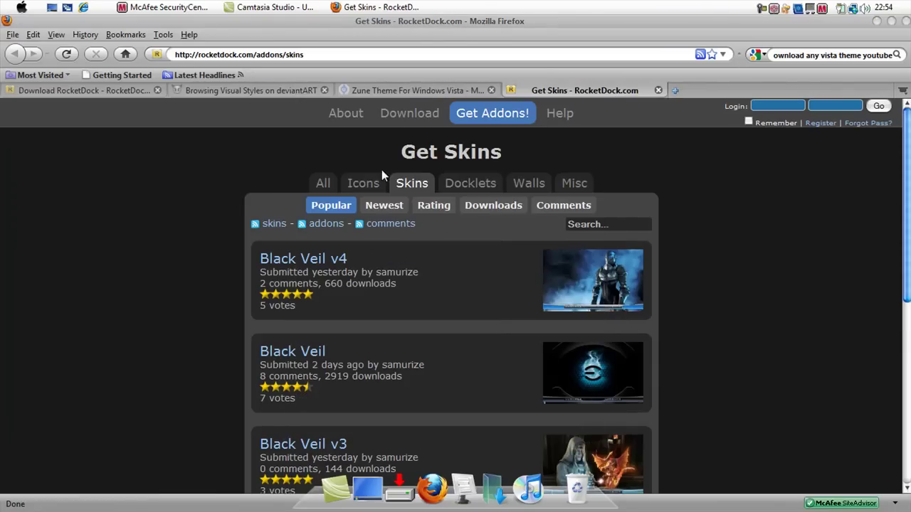
pyautogui.click(471, 211)
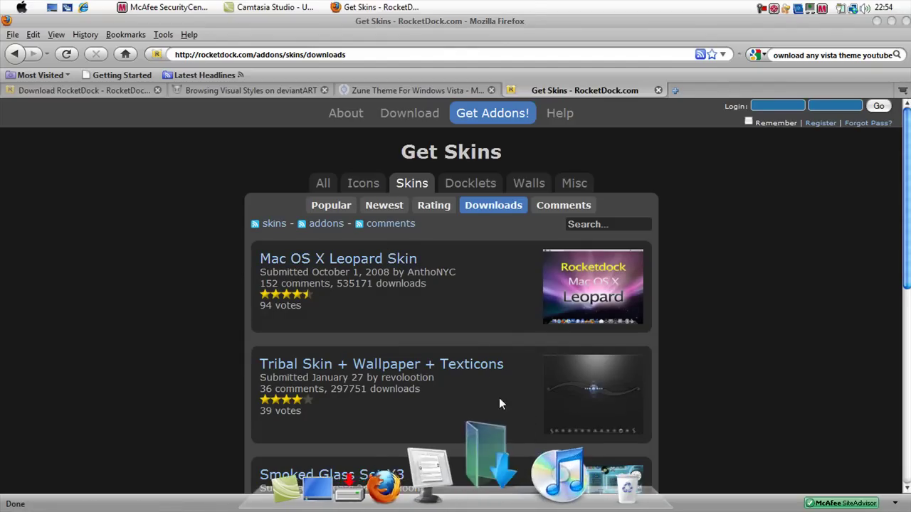
# Open the Mac-OS-X-Leopard archive in Downloads and copy its Mac OS X Leopard folder
pyautogui.click(496, 484)
pyautogui.click(592, 155)
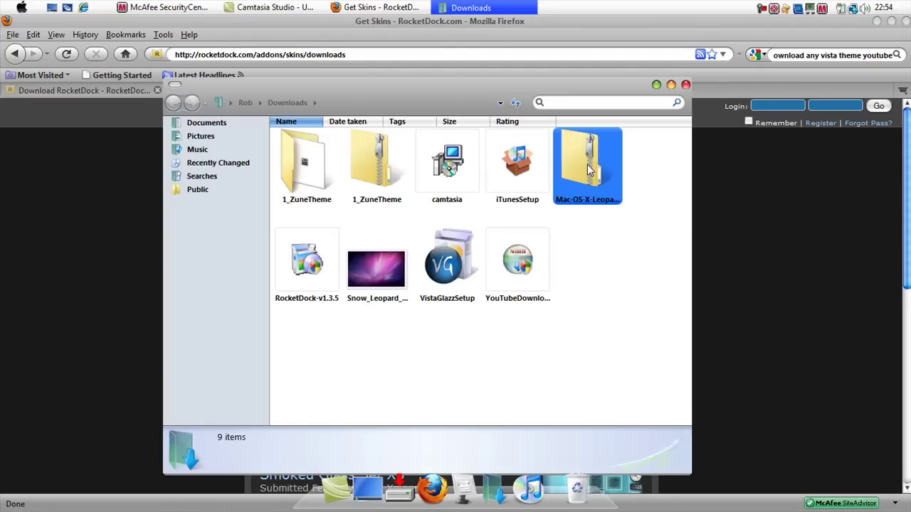
pyautogui.doubleClick(588, 169)
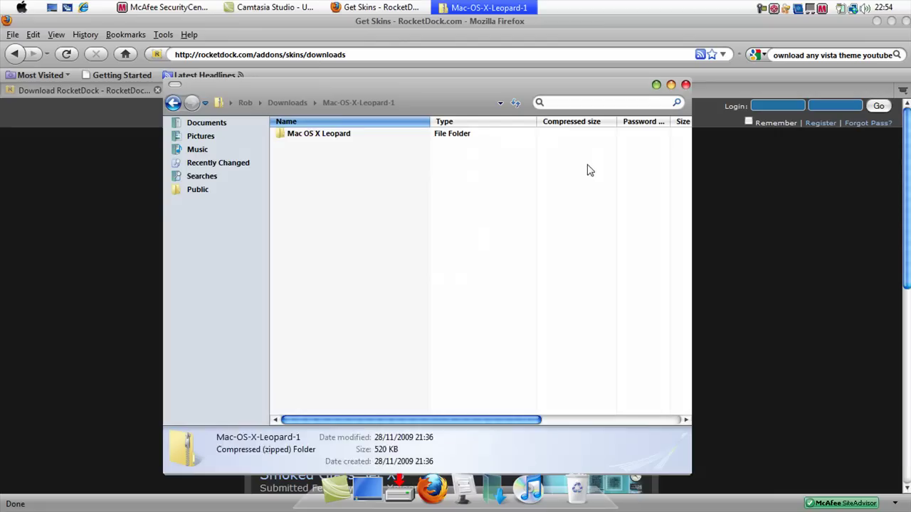
pyautogui.rightClick(369, 138)
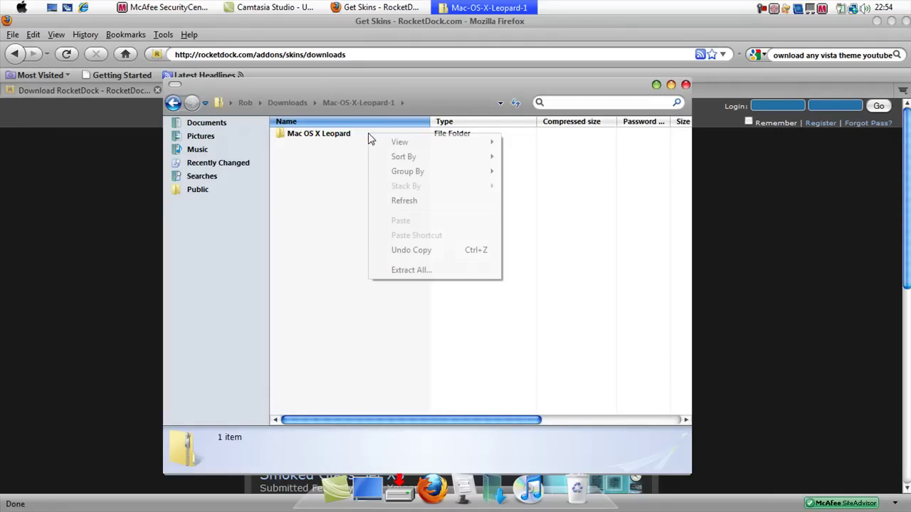
pyautogui.click(399, 199)
pyautogui.click(309, 137)
pyautogui.rightClick(310, 137)
pyautogui.click(339, 191)
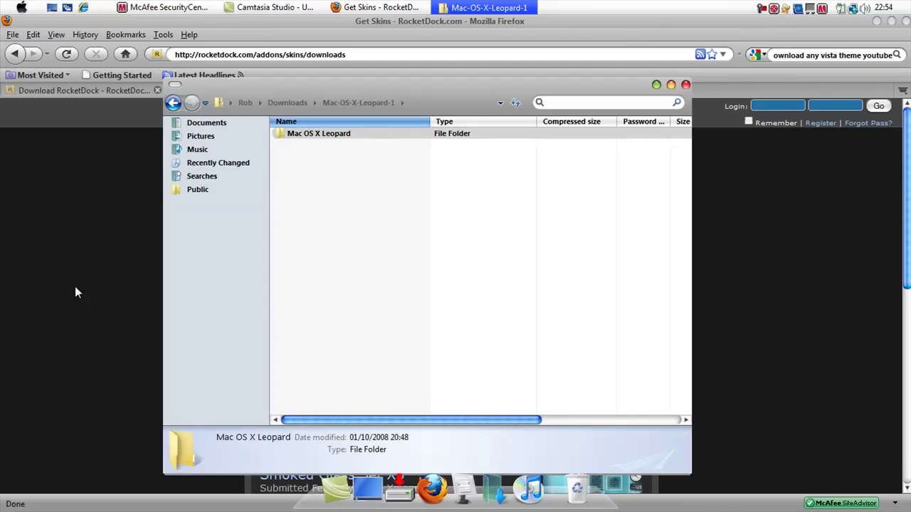
# Browse to C: > Program Files > RocketDock > Skins and select the Mac OS X Leopard skin folder
pyautogui.click(22, 7)
pyautogui.click(235, 217)
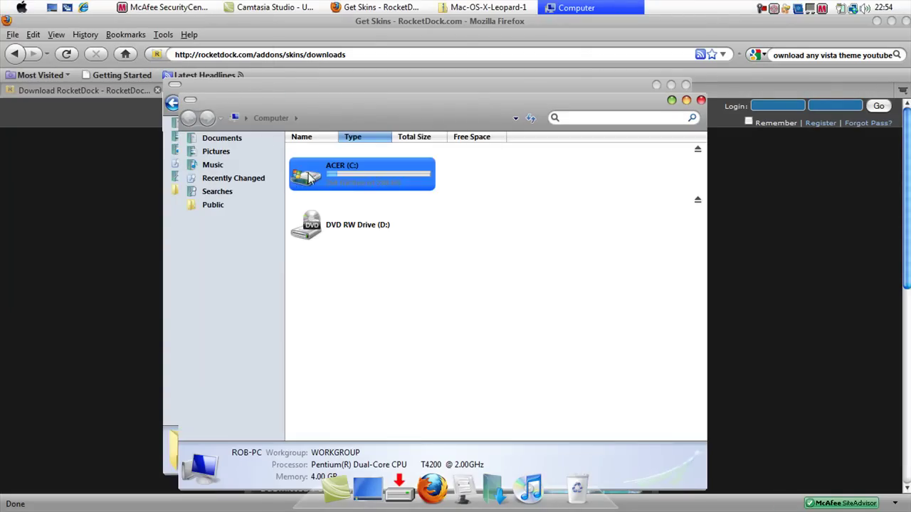
pyautogui.doubleClick(298, 183)
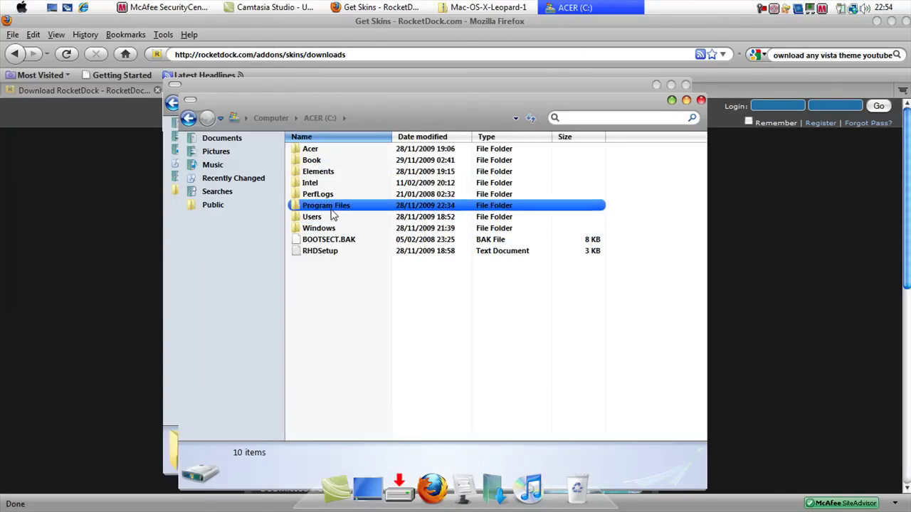
pyautogui.doubleClick(331, 205)
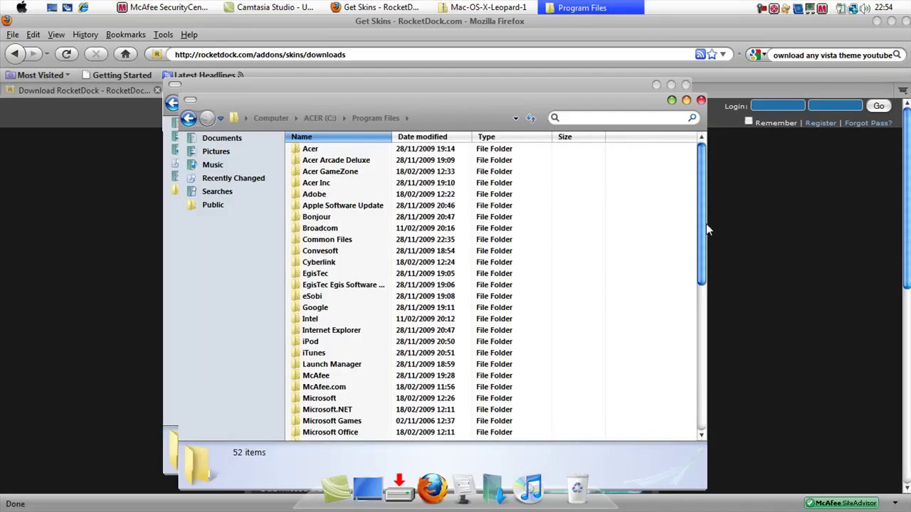
pyautogui.moveTo(705, 230)
pyautogui.mouseDown()
pyautogui.moveTo(694, 307)
pyautogui.moveTo(700, 343)
pyautogui.mouseUp()
pyautogui.click(346, 277)
pyautogui.click(420, 342)
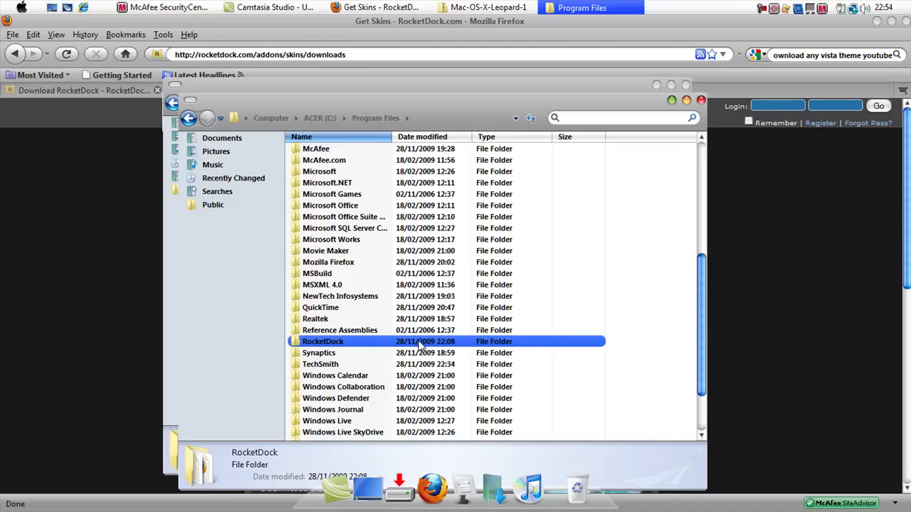
pyautogui.doubleClick(356, 341)
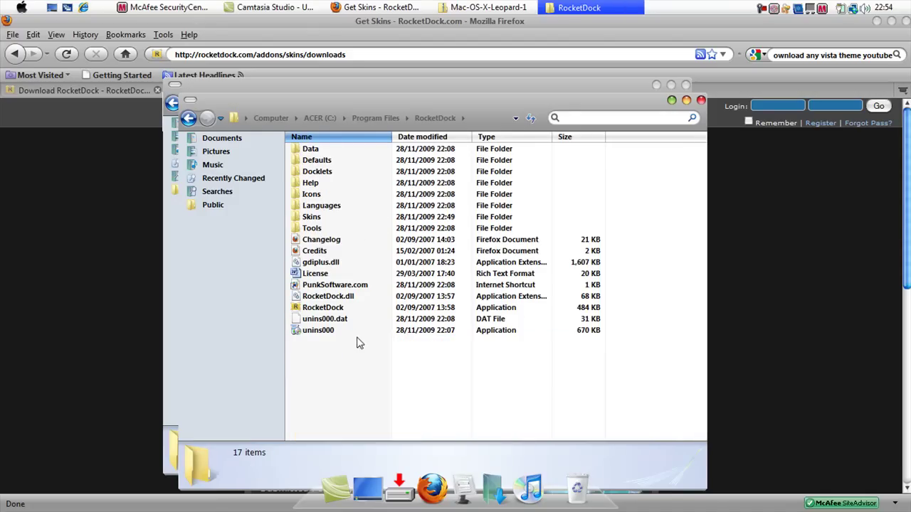
pyautogui.click(334, 221)
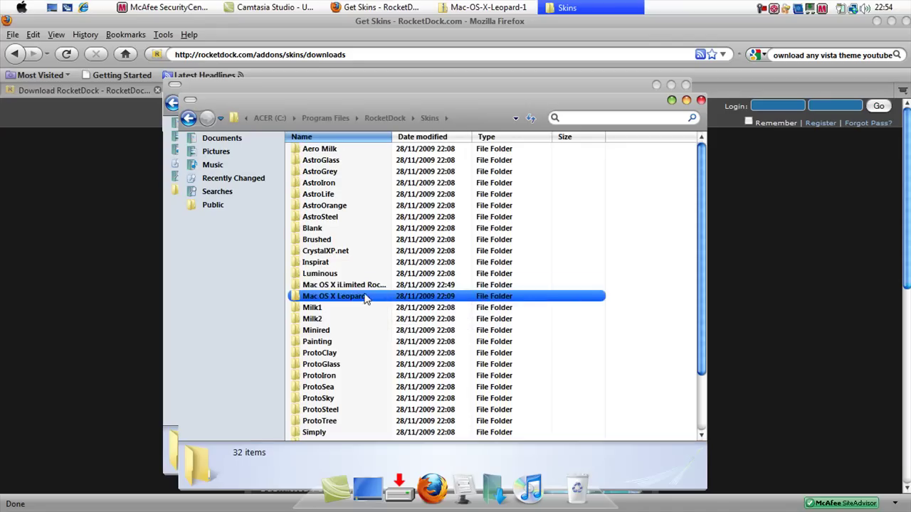
# Close the Skins and Leopard archive windows and bring up RocketDock's Dock Settings
pyautogui.click(701, 100)
pyautogui.click(681, 86)
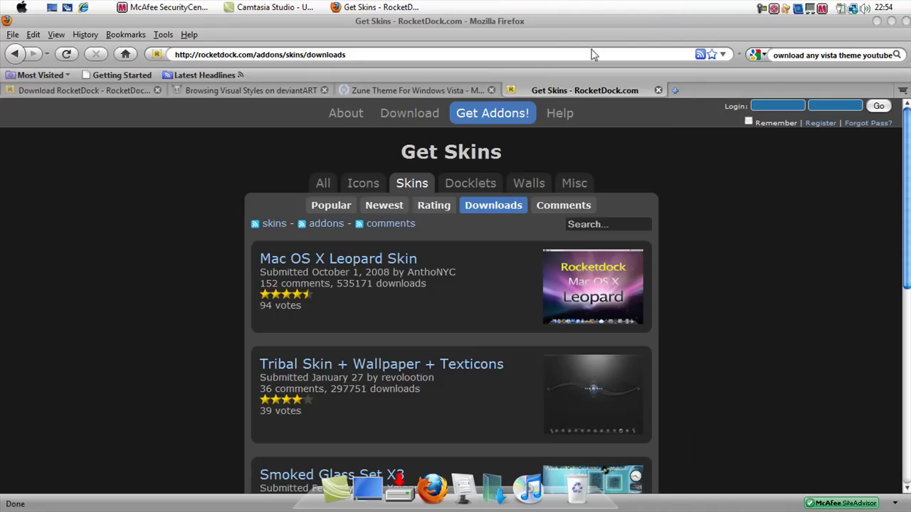
pyautogui.rightClick(554, 497)
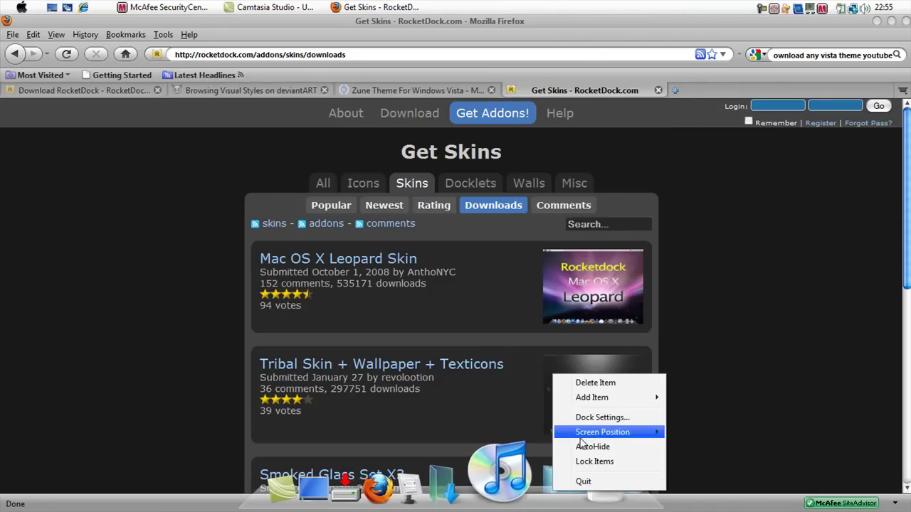
pyautogui.click(583, 417)
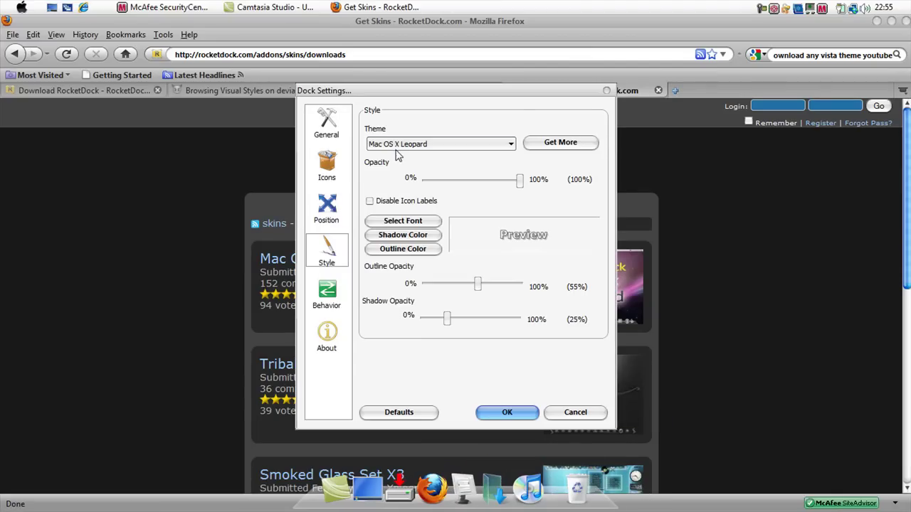
# Try the theme options, settle on Mac OS X iLimited RocketDock Skin, and confirm with OK
pyautogui.click(395, 145)
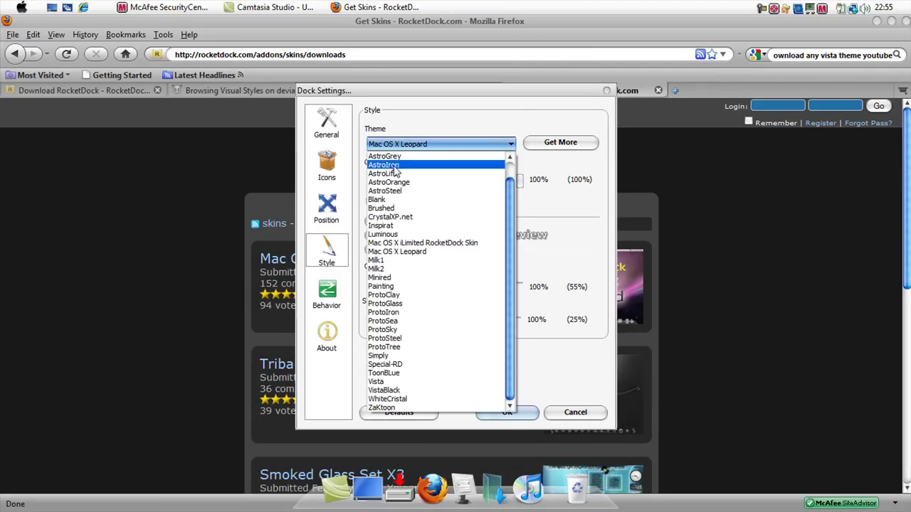
pyautogui.click(417, 257)
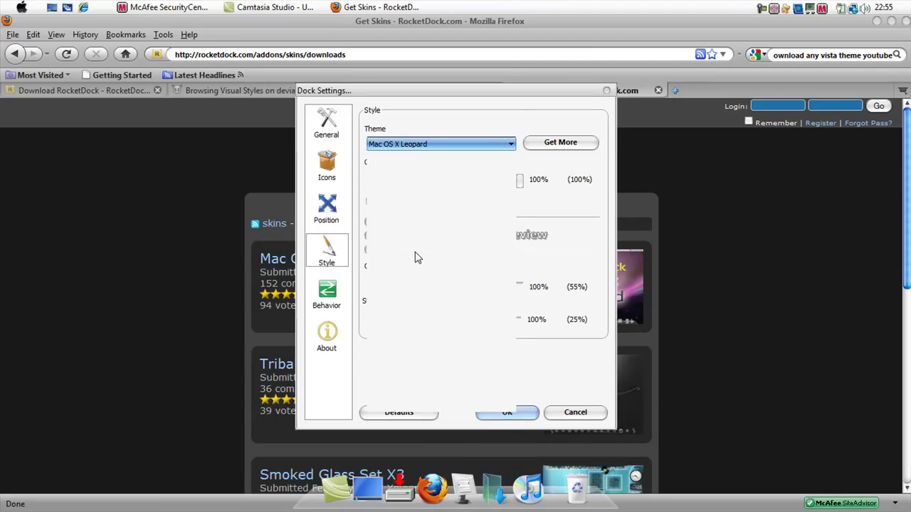
pyautogui.click(429, 145)
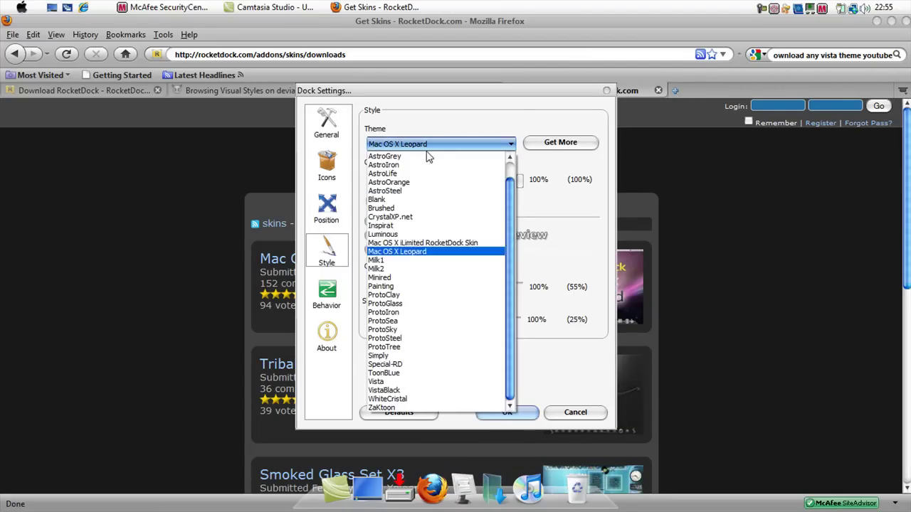
pyautogui.click(446, 243)
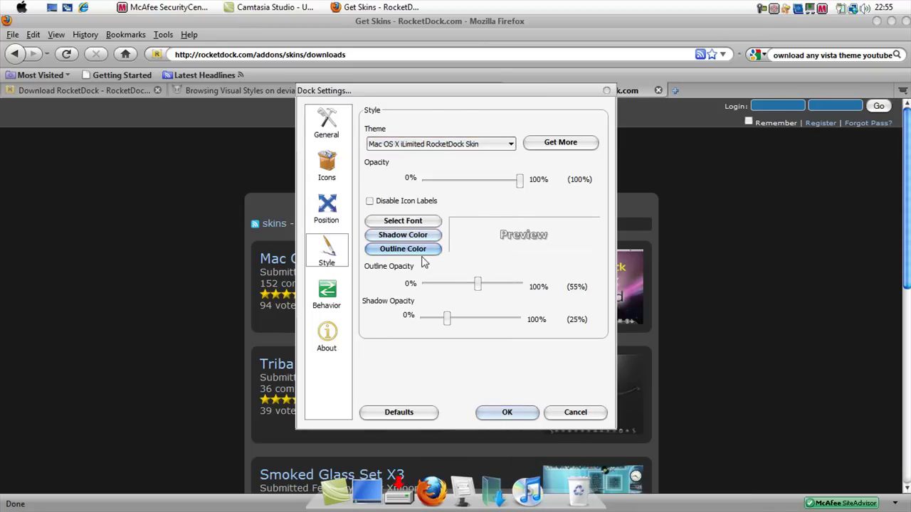
pyautogui.click(441, 145)
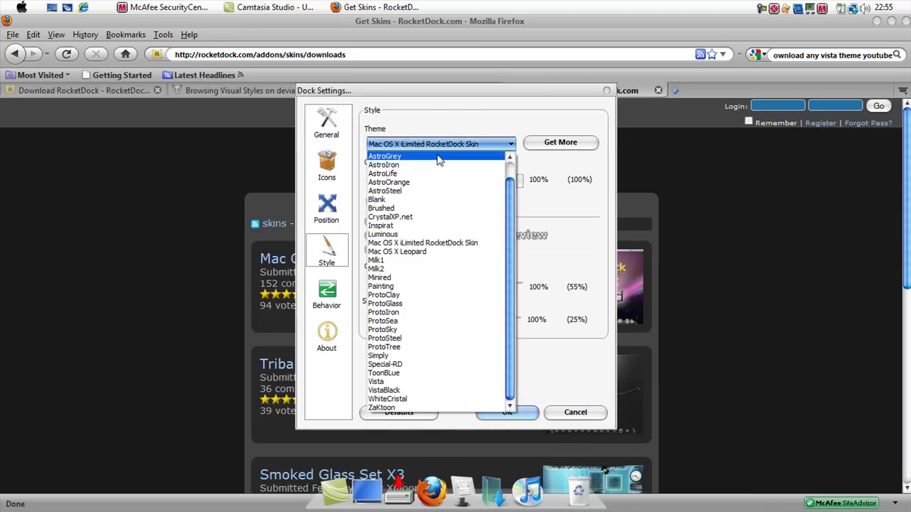
pyautogui.click(427, 251)
pyautogui.hotkey('alt', 'Down')
pyautogui.click(420, 242)
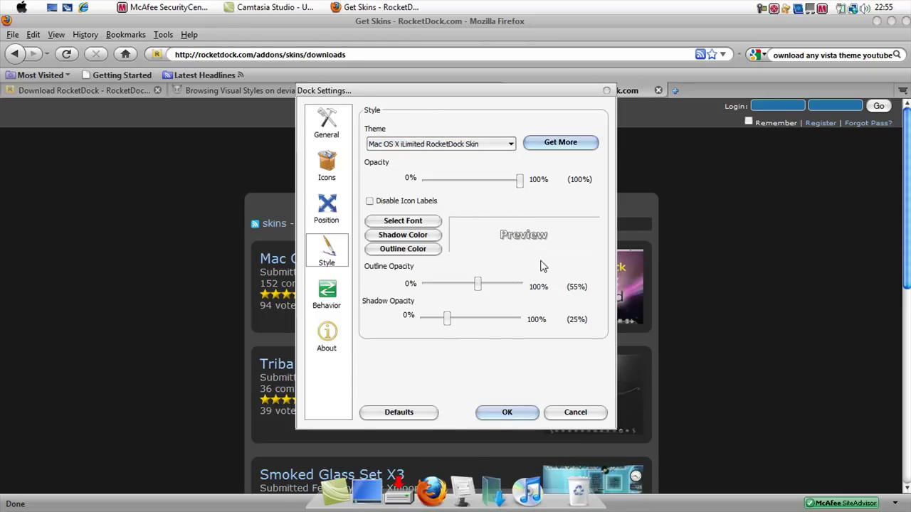
pyautogui.click(496, 412)
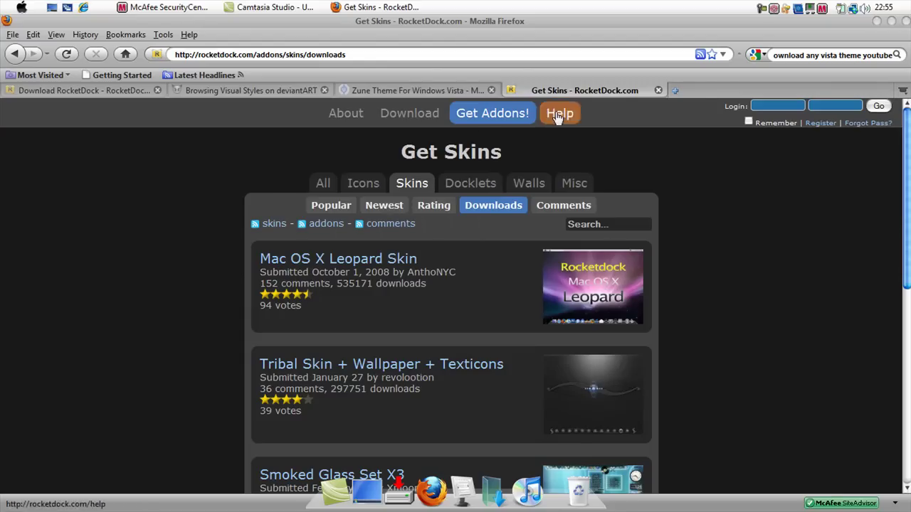
# Close the Get Skins tab and minimize Firefox to reveal the desktop
pyautogui.click(658, 90)
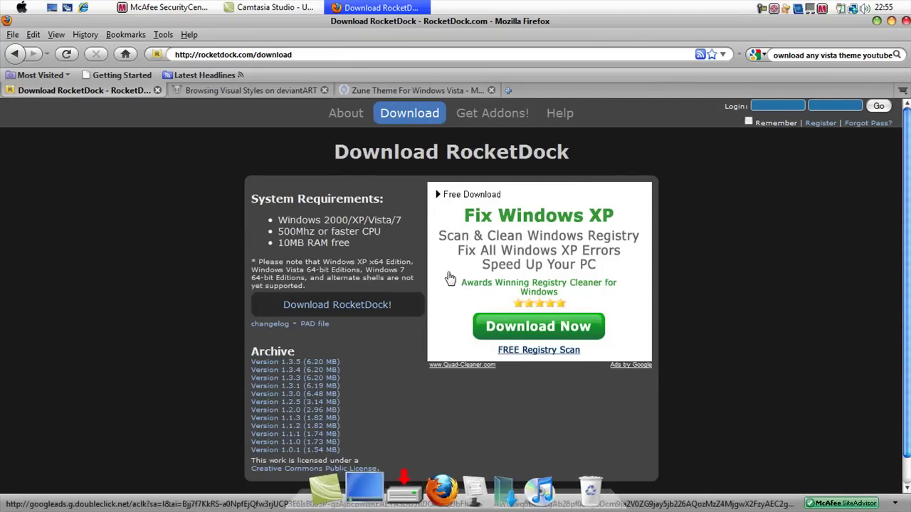
pyautogui.click(876, 22)
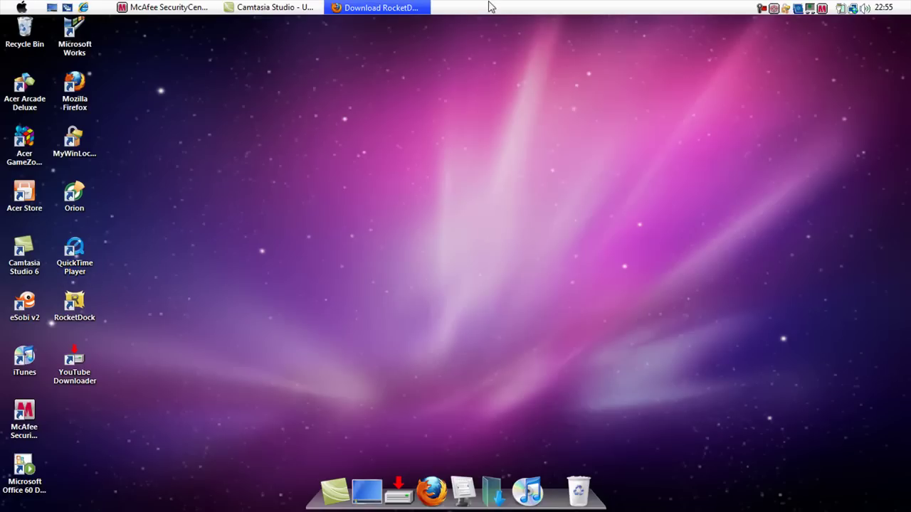
pyautogui.click(77, 27)
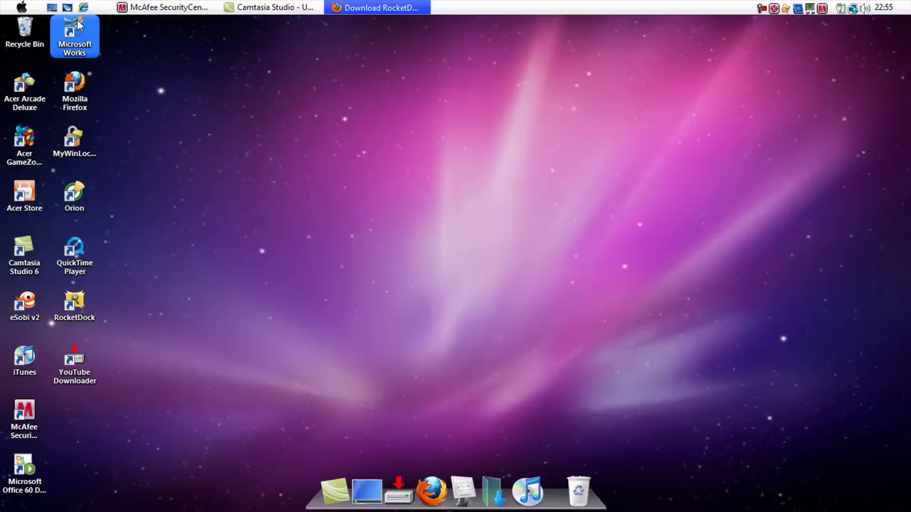
# Open and close the Documents folder from the Start menu, then restore Firefox
pyautogui.click(24, 8)
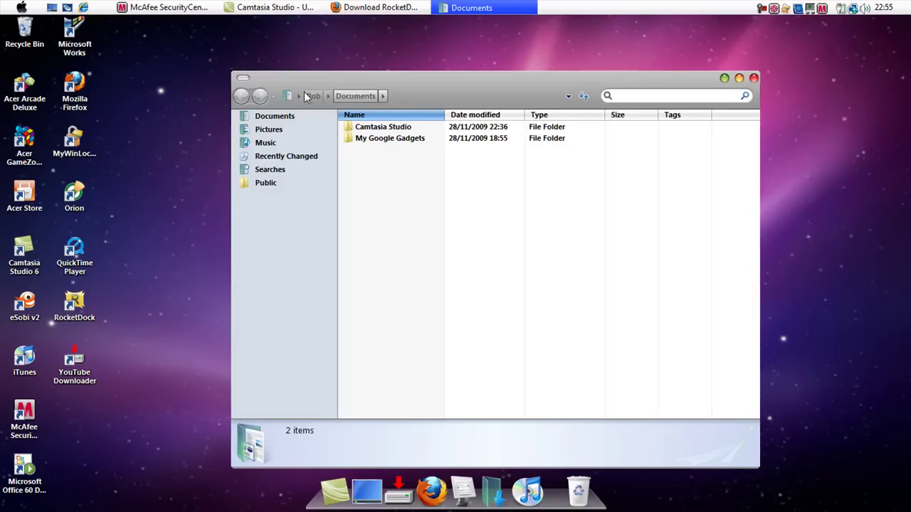
pyautogui.click(753, 78)
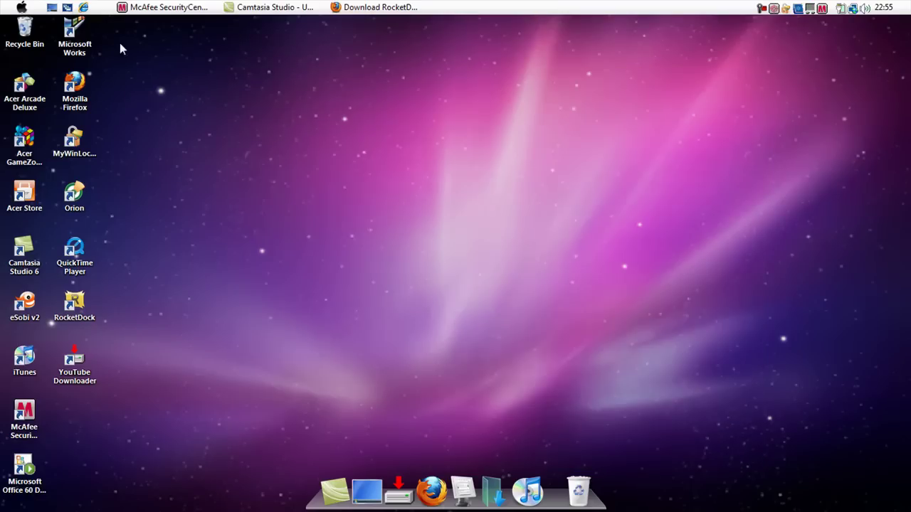
pyautogui.click(71, 100)
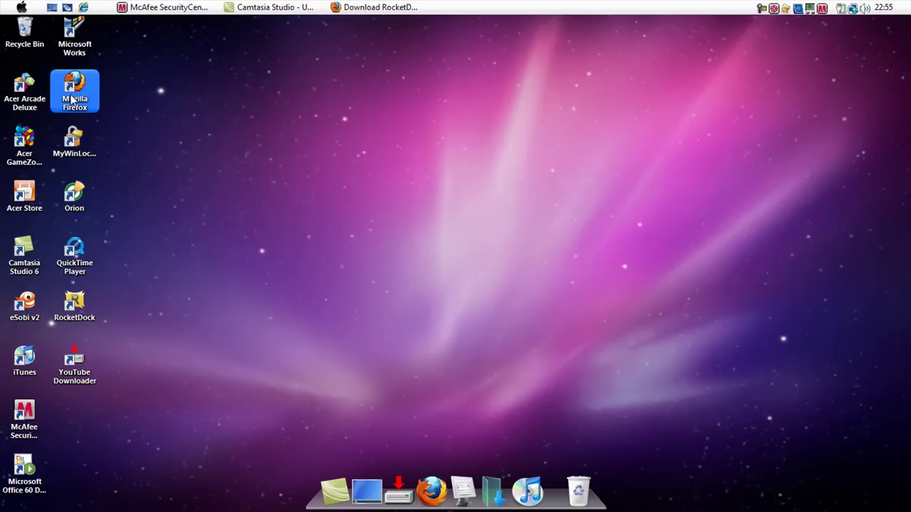
pyautogui.click(370, 8)
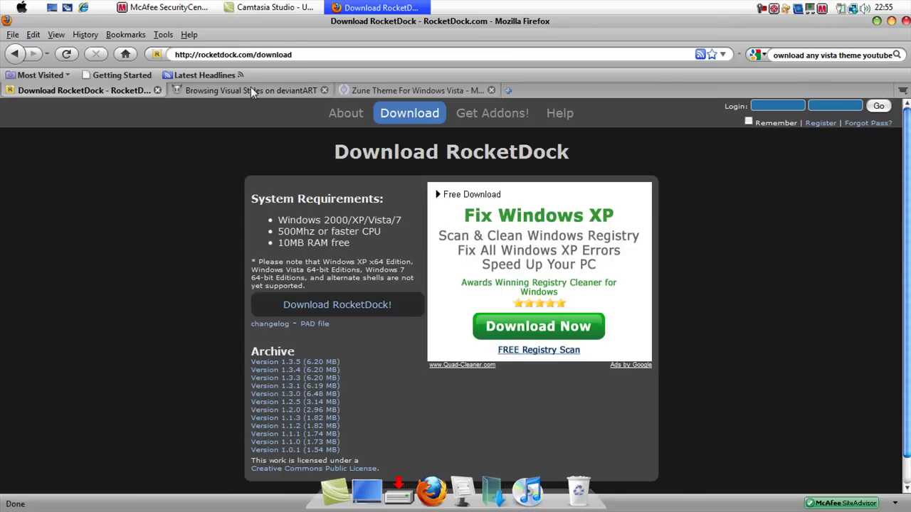
# On the Zune Theme For Windows Vista page, start the 1_ZuneTheme.zip download and cancel its prompt
pyautogui.click(416, 91)
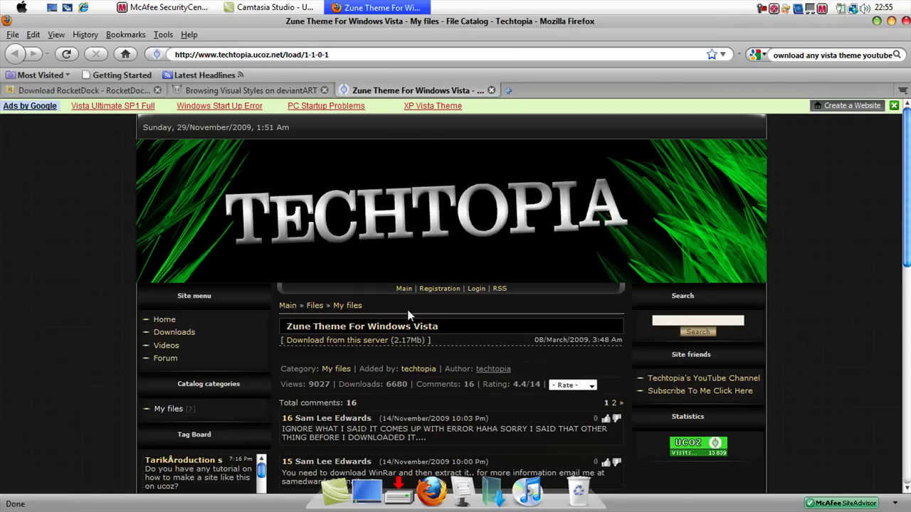
pyautogui.click(323, 343)
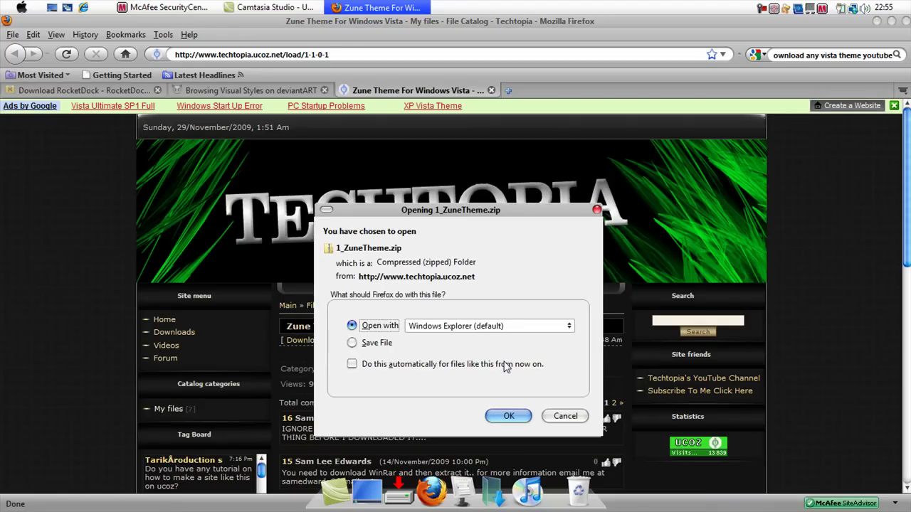
pyautogui.click(564, 416)
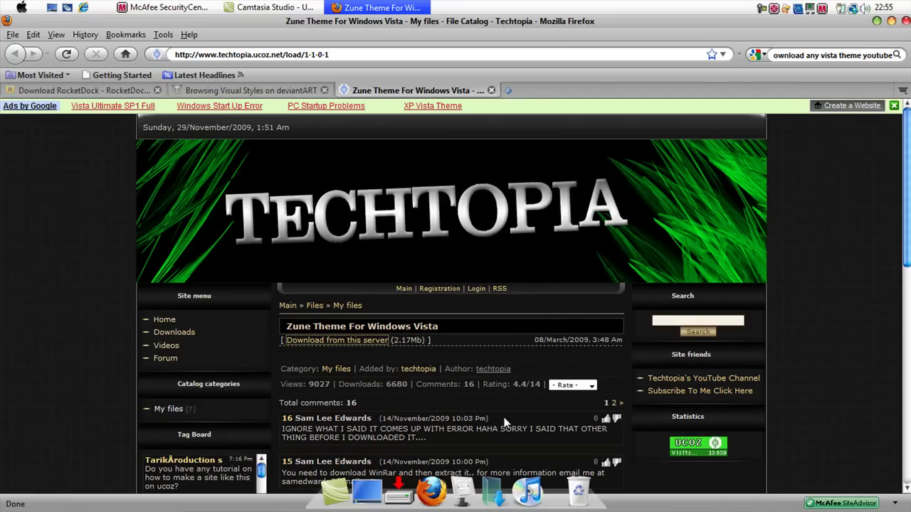
# Browse into the 1_ZuneTheme archive's Styles folder, pick Mac OS X iLimited VS, then close the window
pyautogui.click(493, 502)
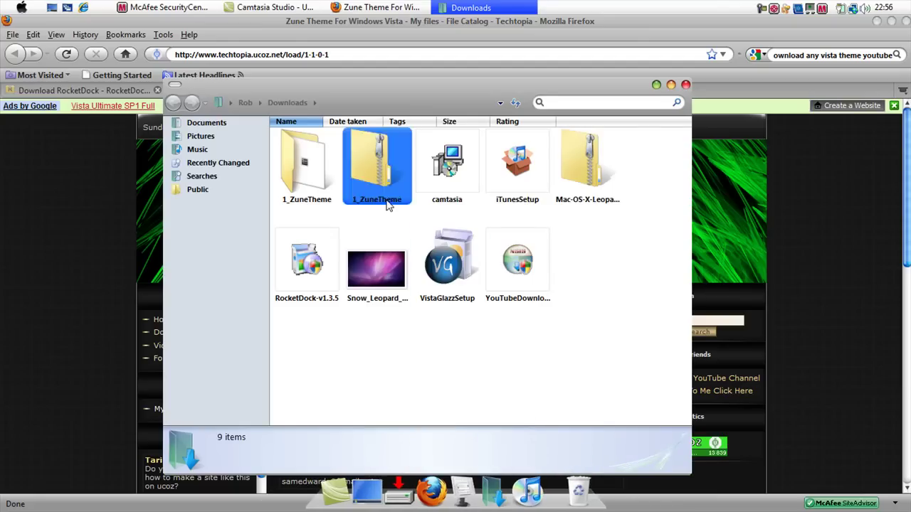
pyautogui.click(358, 158)
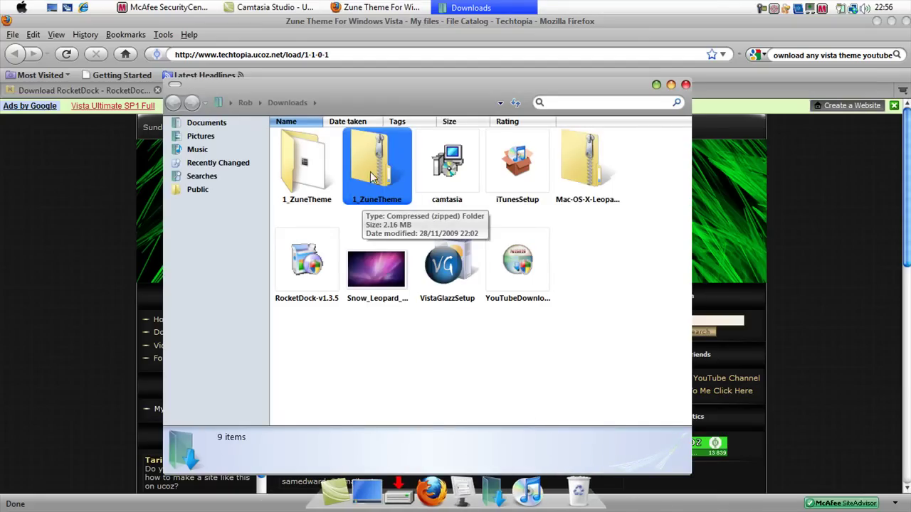
pyautogui.doubleClick(320, 165)
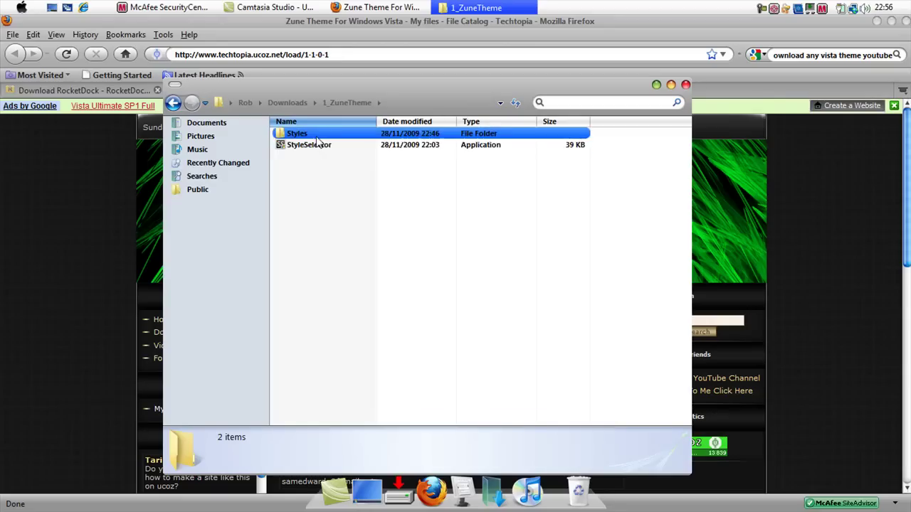
pyautogui.doubleClick(320, 136)
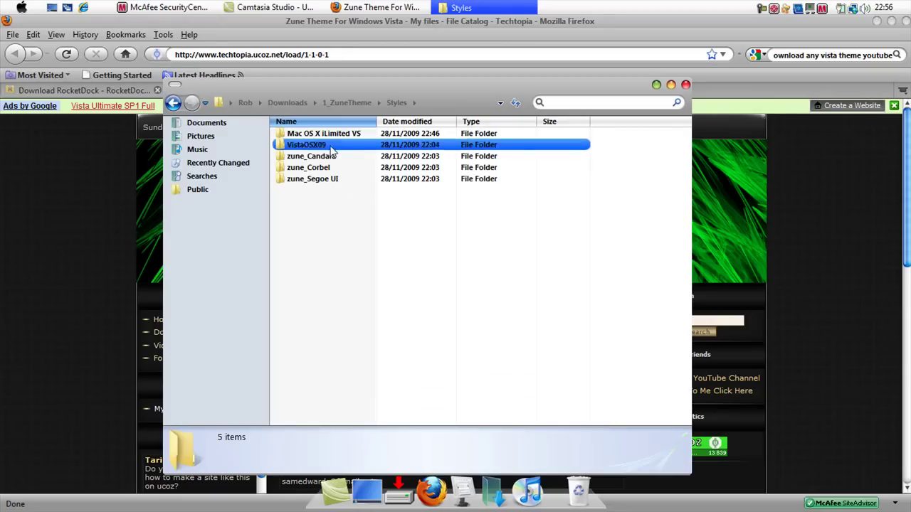
pyautogui.click(340, 179)
pyautogui.click(650, 102)
pyautogui.click(440, 135)
pyautogui.click(492, 95)
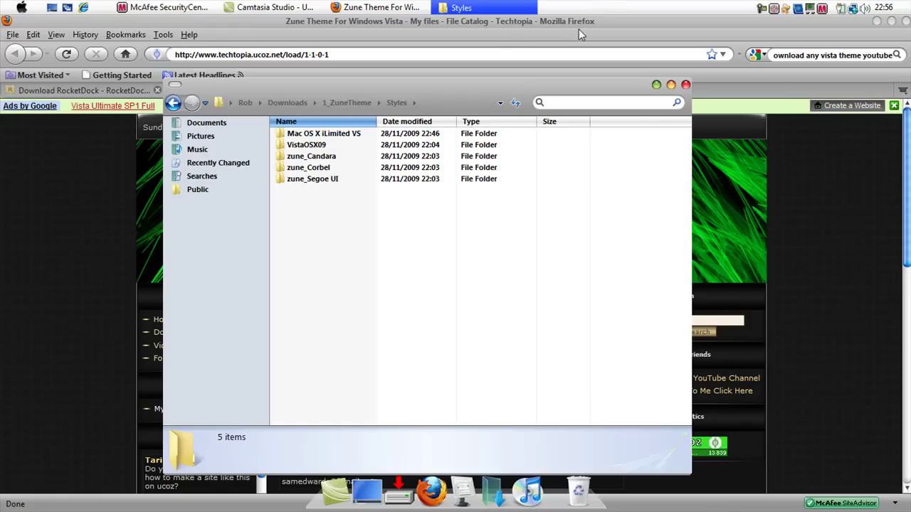
pyautogui.click(598, 4)
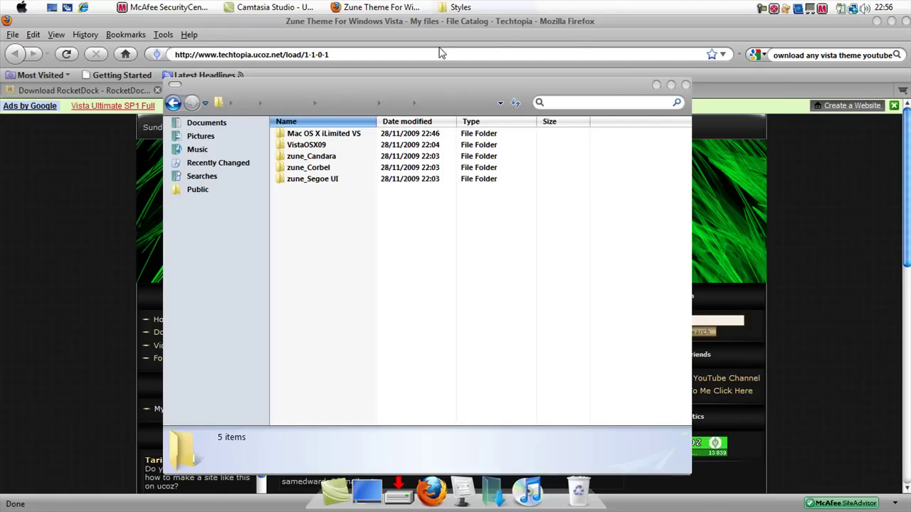
pyautogui.click(685, 85)
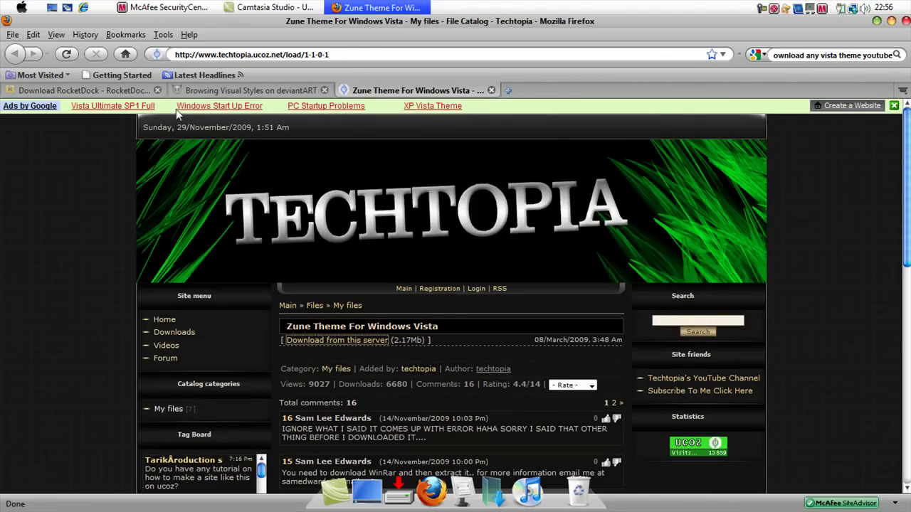
# Go to the deviantART visual styles gallery and look through the Vista OS X '09 VS page
pyautogui.click(213, 90)
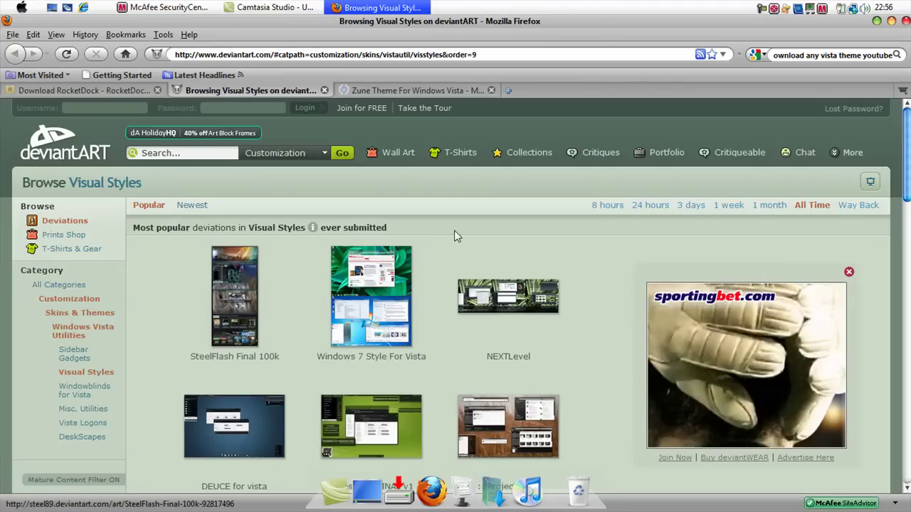
pyautogui.scroll(-5, 455, 235)
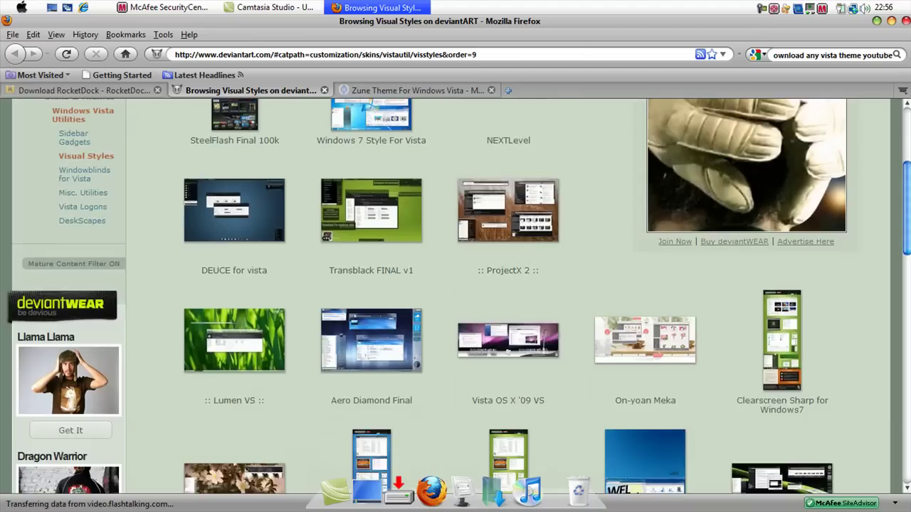
pyautogui.scroll(-2, 602, 294)
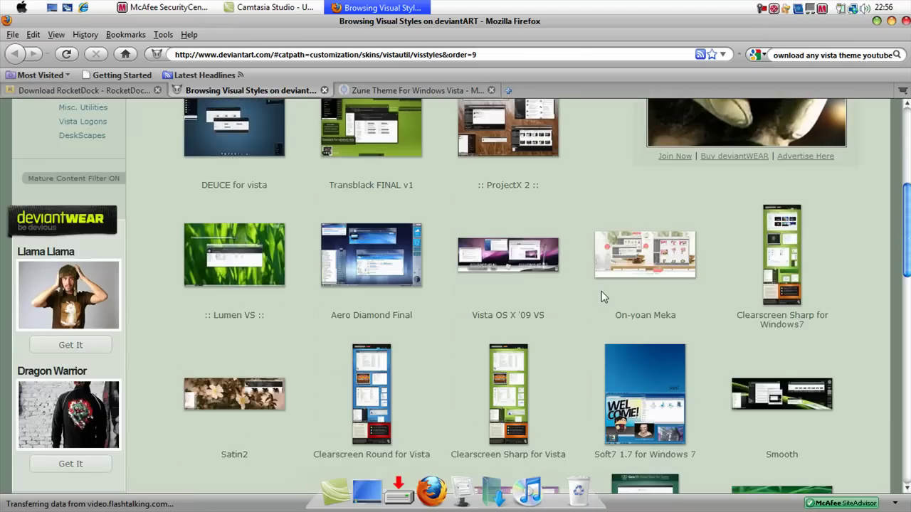
pyautogui.click(527, 321)
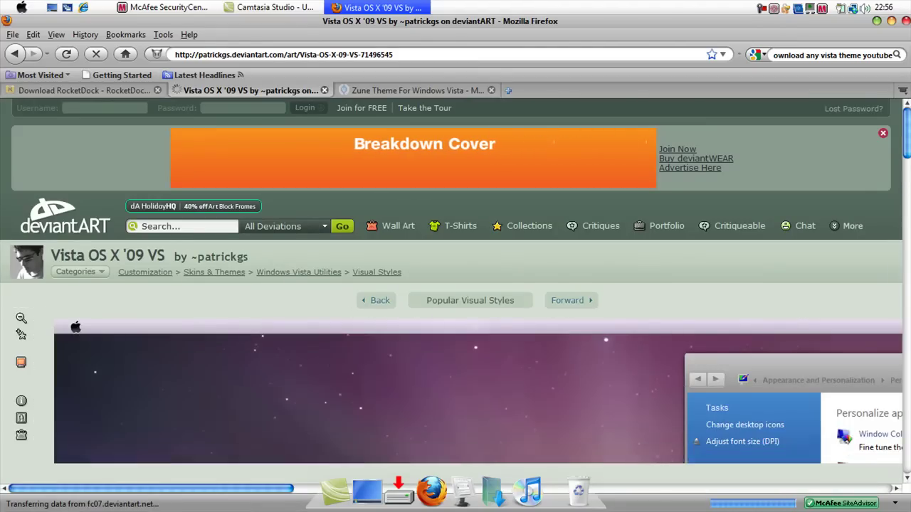
pyautogui.scroll(-7, 676, 363)
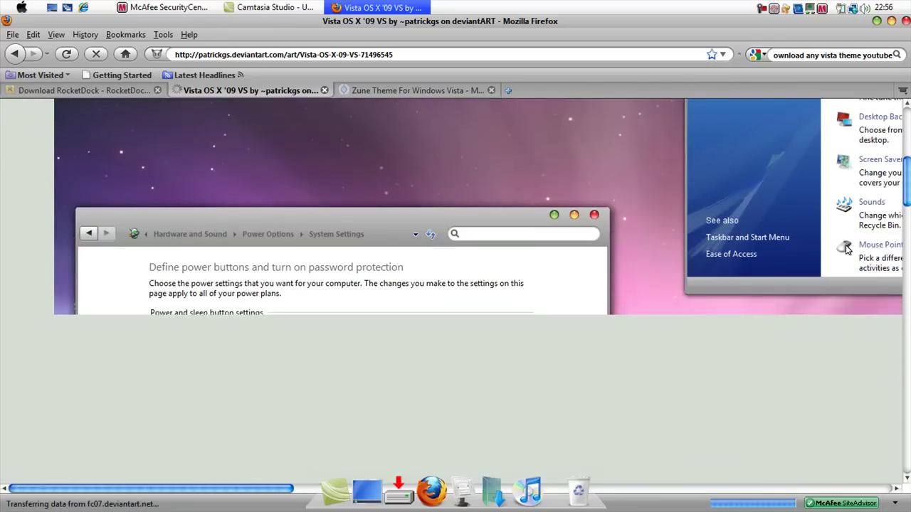
pyautogui.scroll(4, 846, 417)
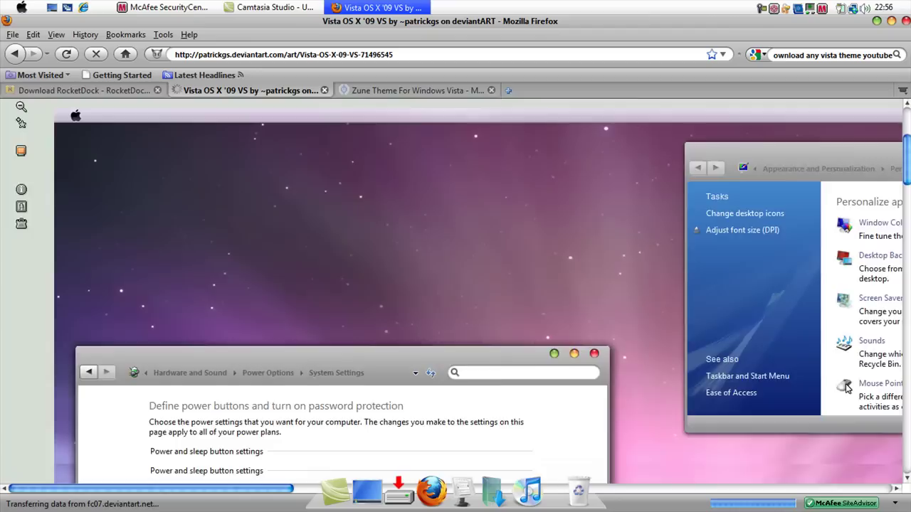
pyautogui.scroll(-5, 421, 342)
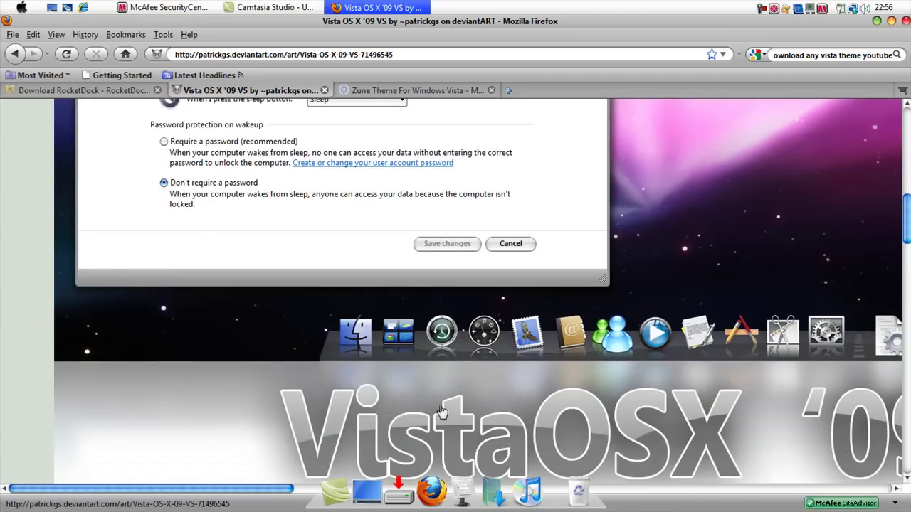
pyautogui.moveTo(281, 496); pyautogui.dragTo(656, 412)
# Reopen Vista OS X '09 VS from the gallery, start its zip download, and cancel the prompt
pyautogui.click(14, 53)
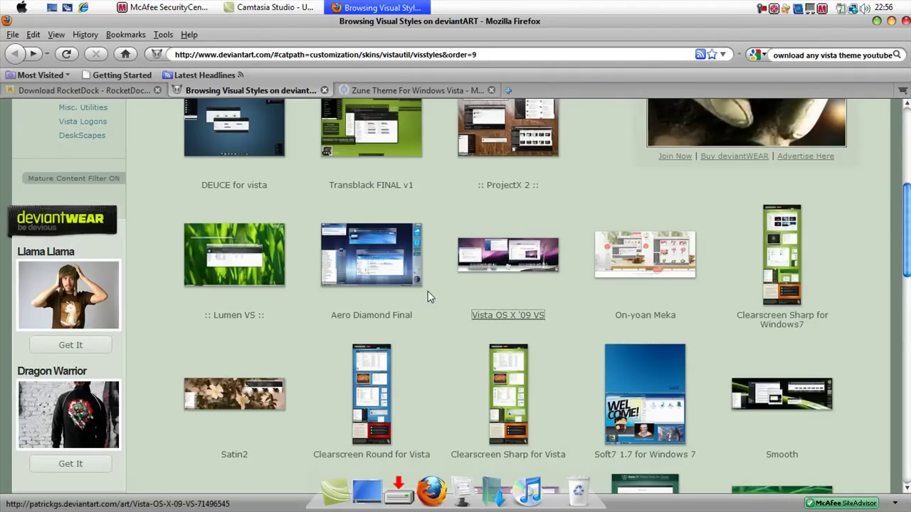
pyautogui.click(269, 247)
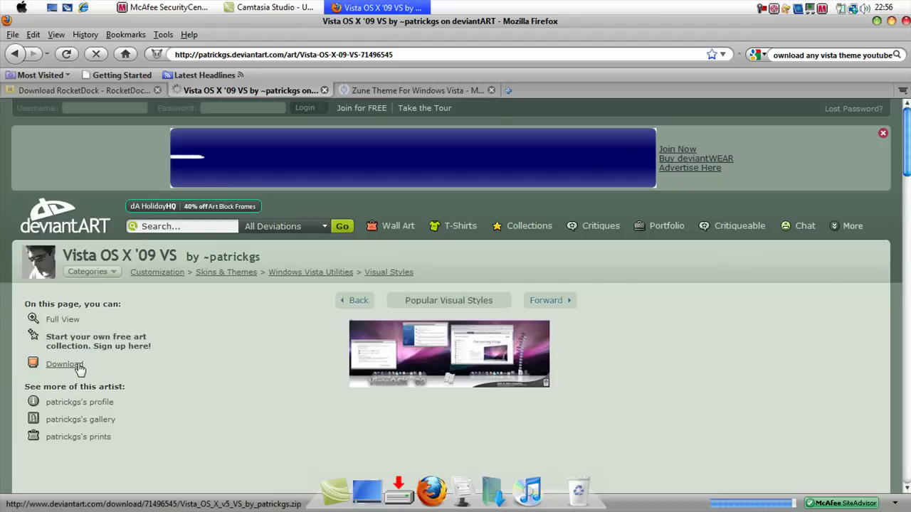
pyautogui.click(80, 367)
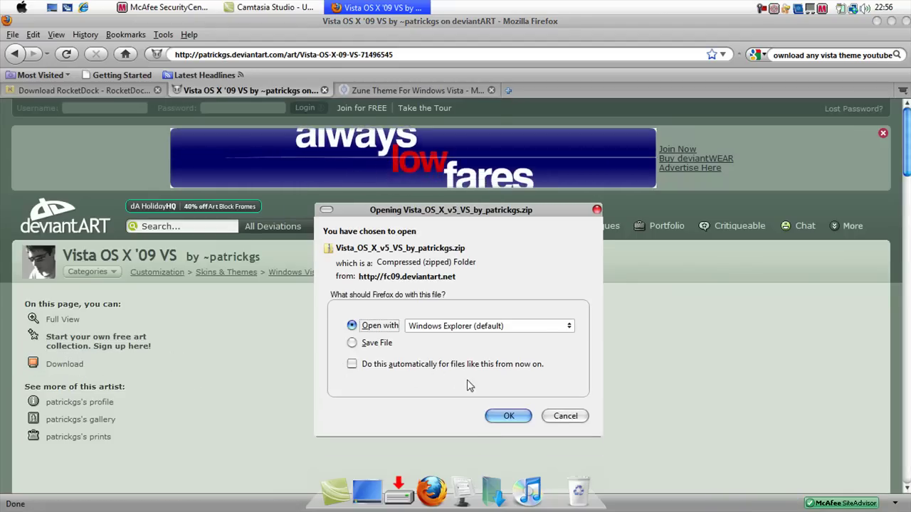
pyautogui.click(566, 417)
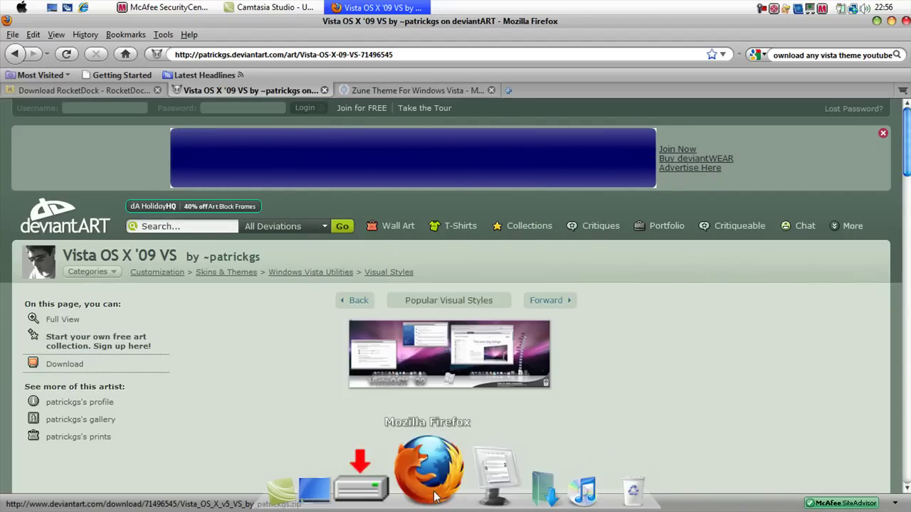
# Inspect the Mac OS X Leopard zip folder in Downloads, then close it
pyautogui.click(493, 491)
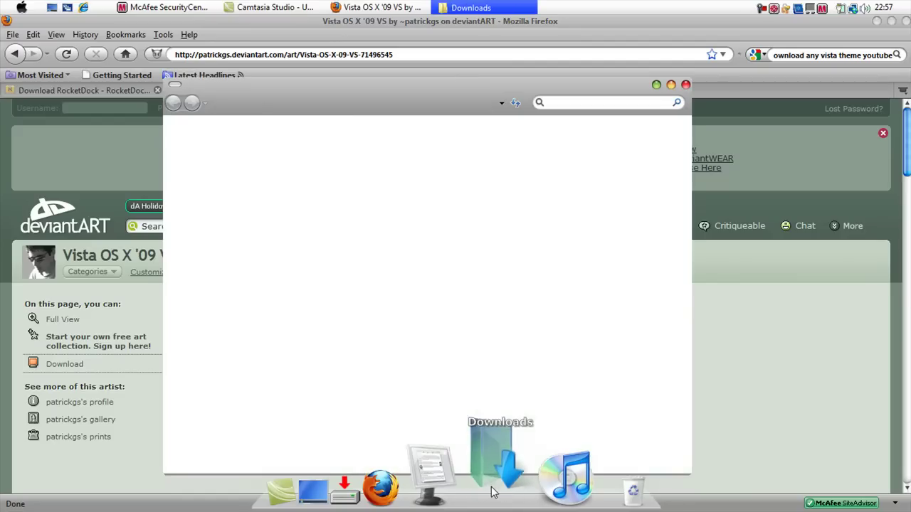
pyautogui.click(416, 187)
pyautogui.click(576, 178)
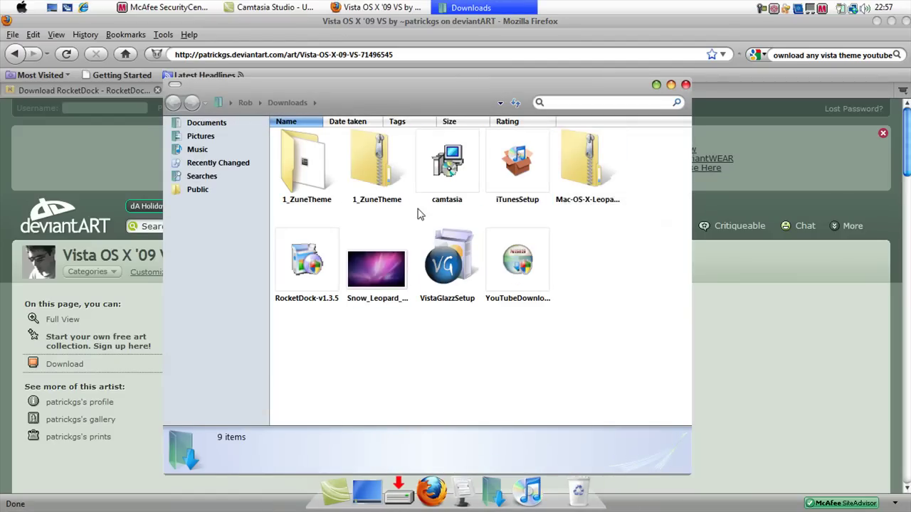
pyautogui.doubleClick(582, 178)
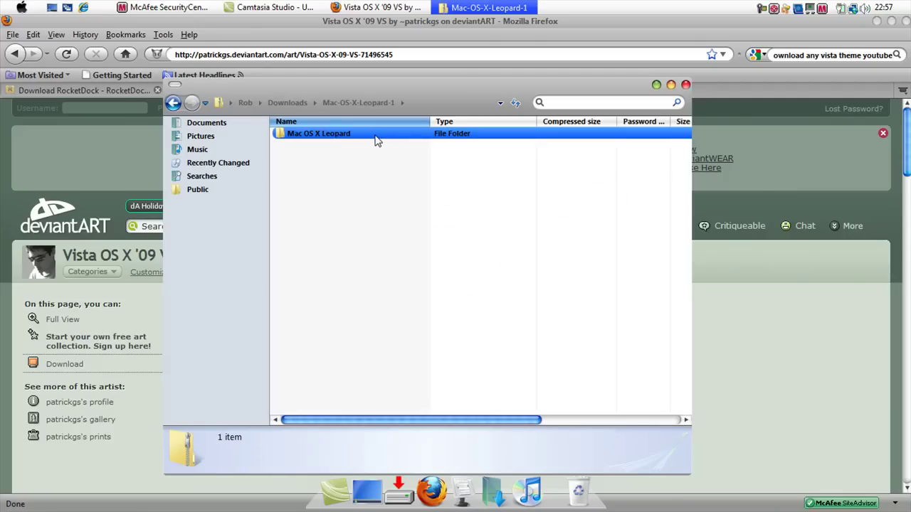
pyautogui.click(390, 137)
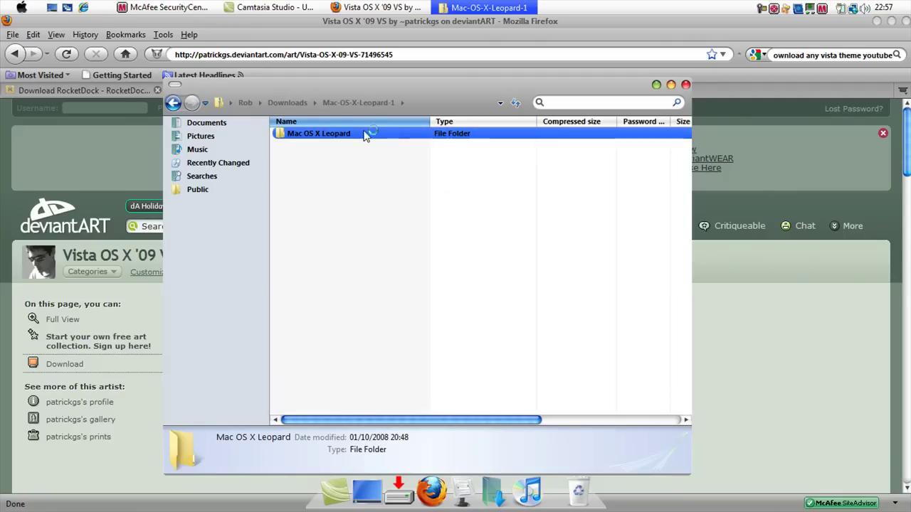
pyautogui.click(685, 85)
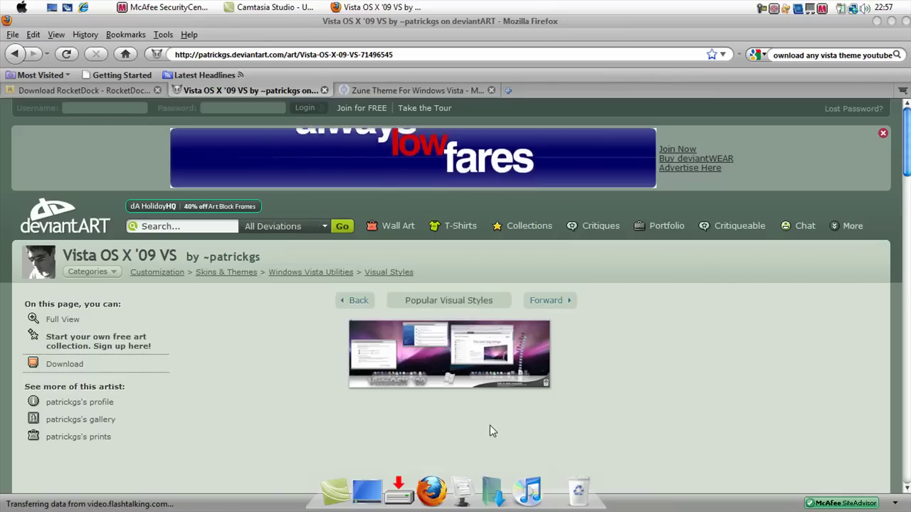
# Browse 1_ZuneTheme > Styles > VistaOSX09, return to 1_ZuneTheme, and select StyleSelector
pyautogui.click(493, 491)
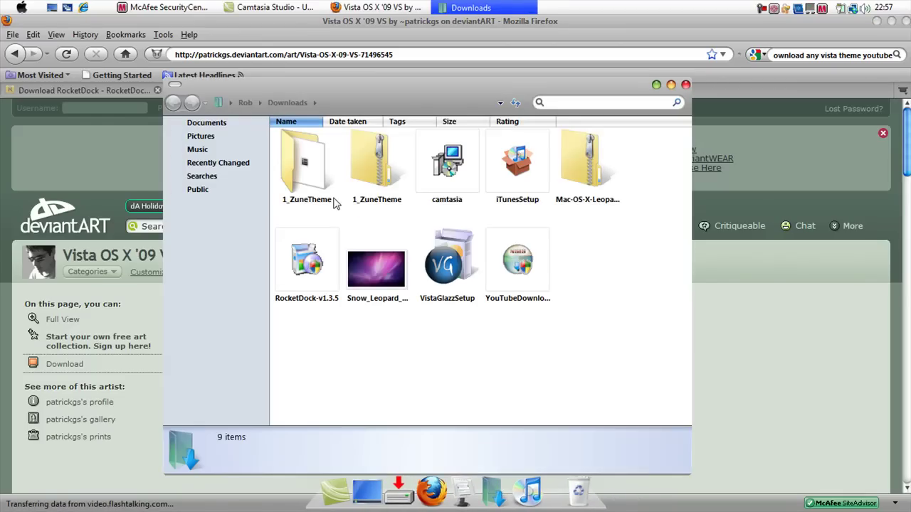
pyautogui.click(328, 193)
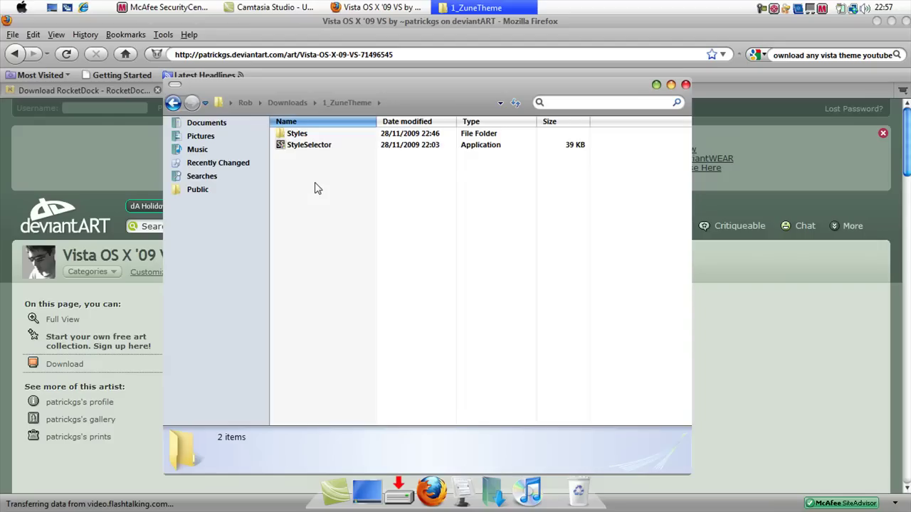
pyautogui.click(304, 136)
pyautogui.doubleClick(307, 135)
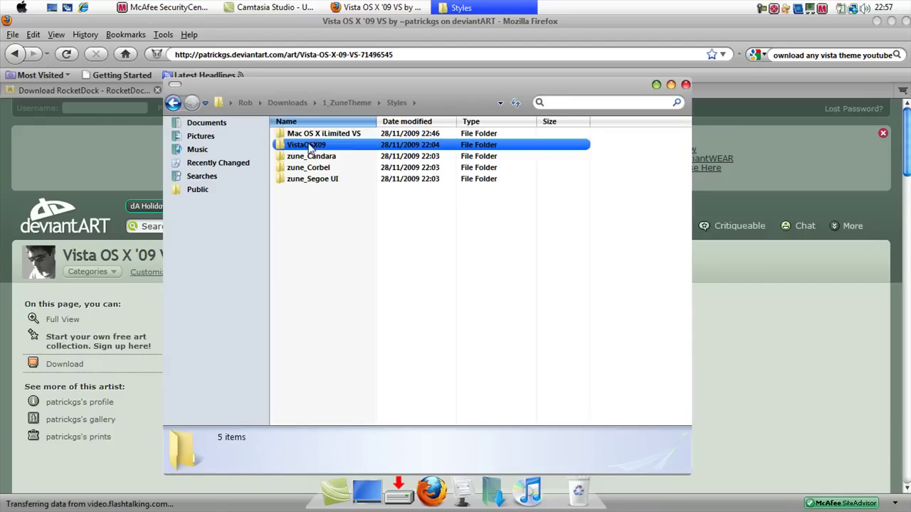
pyautogui.click(310, 135)
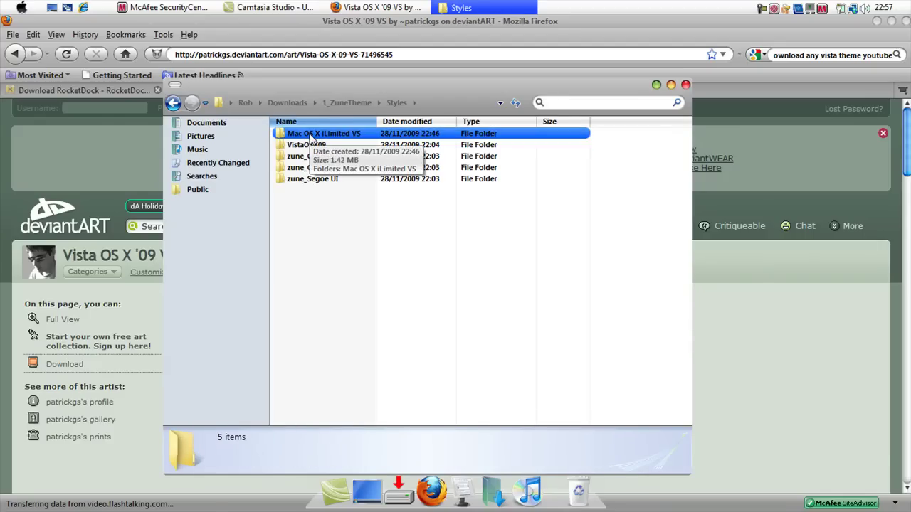
pyautogui.click(310, 135)
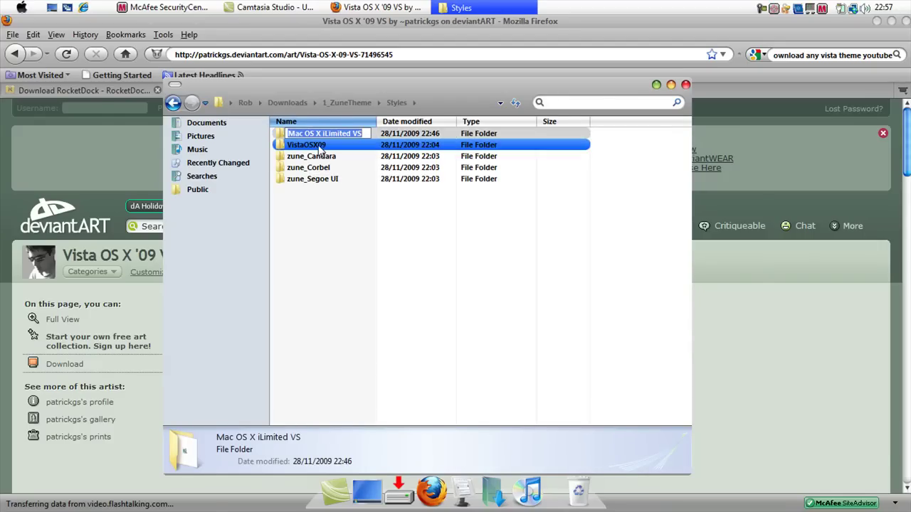
pyautogui.doubleClick(313, 145)
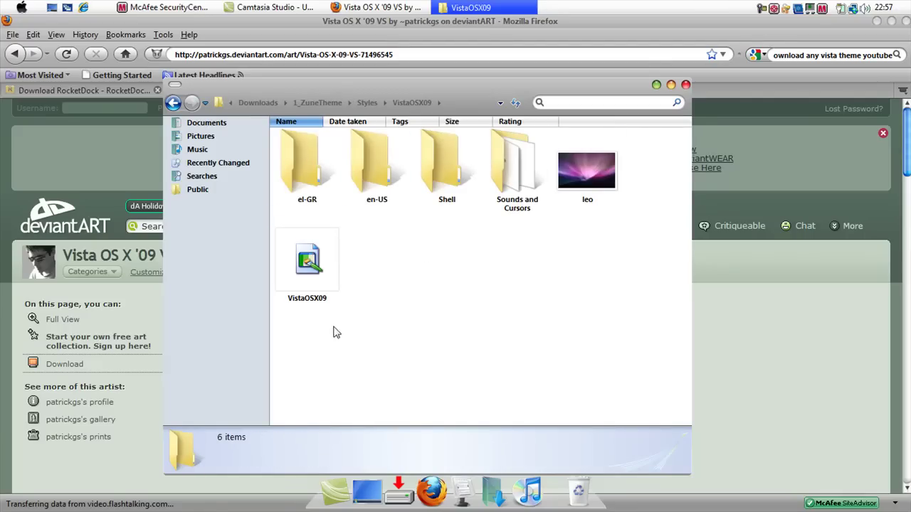
pyautogui.click(365, 105)
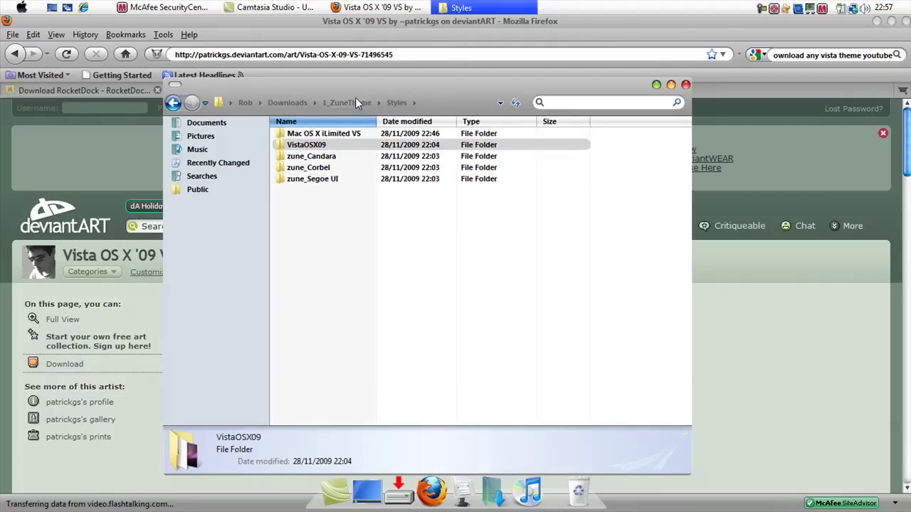
pyautogui.click(355, 103)
pyautogui.click(318, 147)
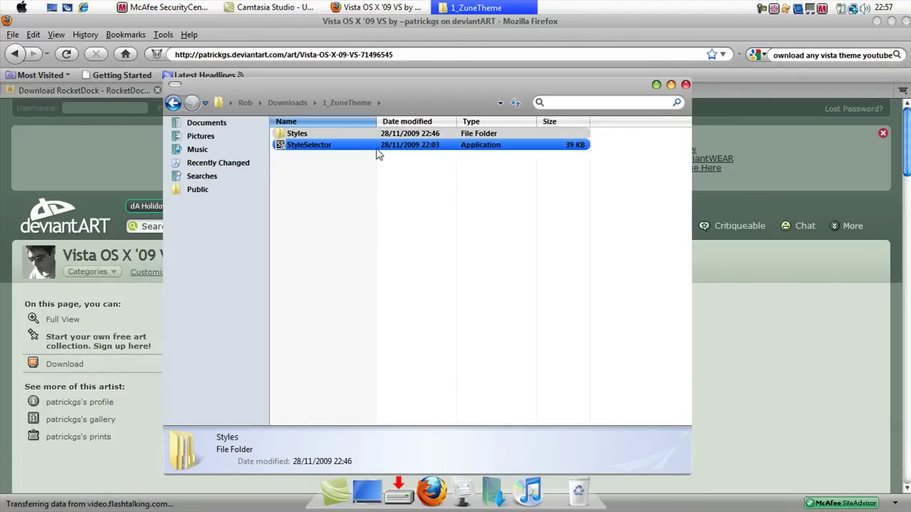
# Launch StyleSelector and apply the DEFAULT STYLE visual style
pyautogui.doubleClick(323, 145)
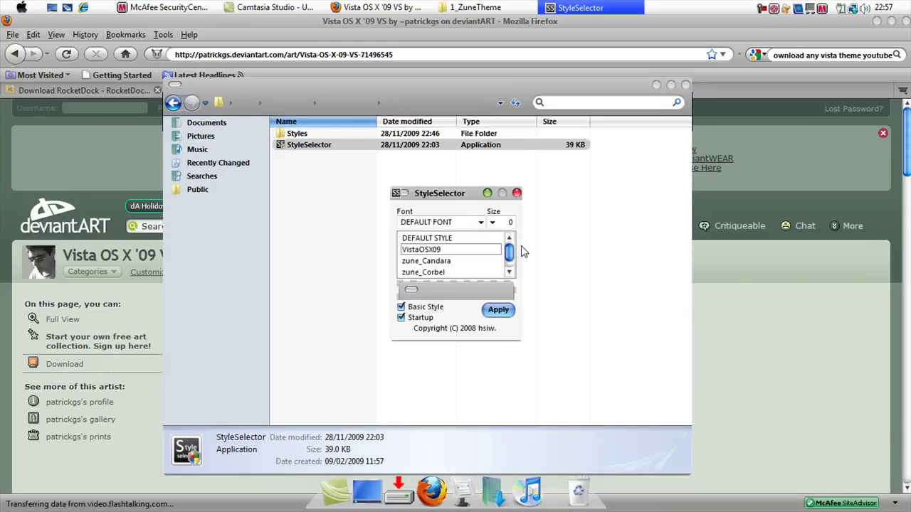
pyautogui.moveTo(511, 255)
pyautogui.mouseDown()
pyautogui.moveTo(511, 264)
pyautogui.moveTo(511, 249)
pyautogui.mouseUp()
pyautogui.click(477, 239)
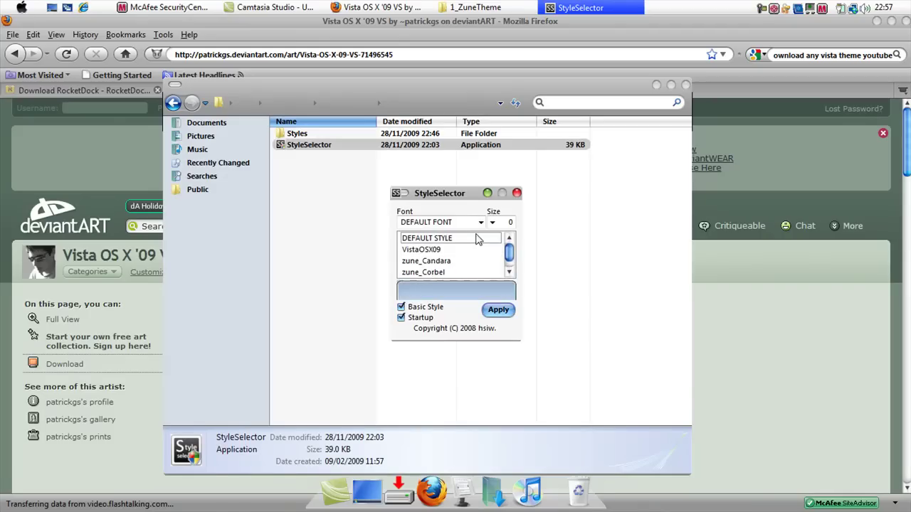
pyautogui.click(498, 310)
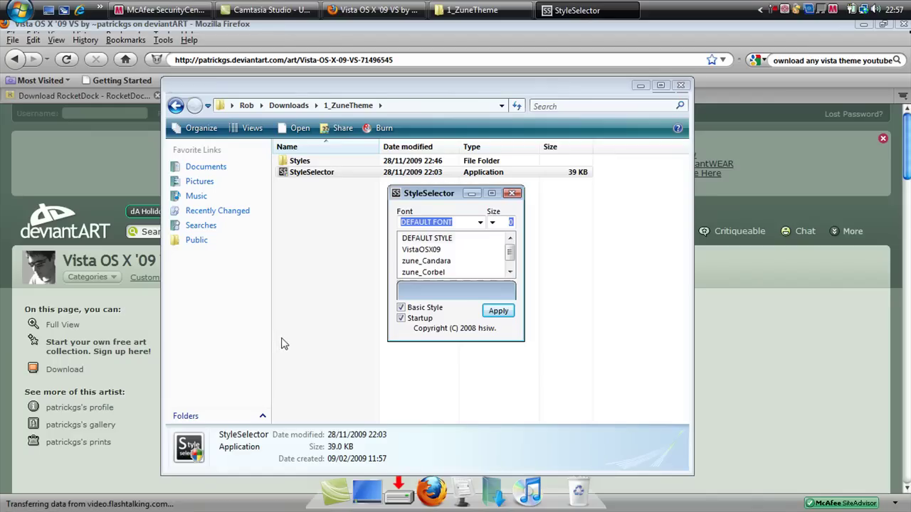
# Apply the VistaOSX09 style with Basic Style left on, then close StyleSelector
pyautogui.click(436, 249)
pyautogui.click(401, 307)
pyautogui.click(401, 308)
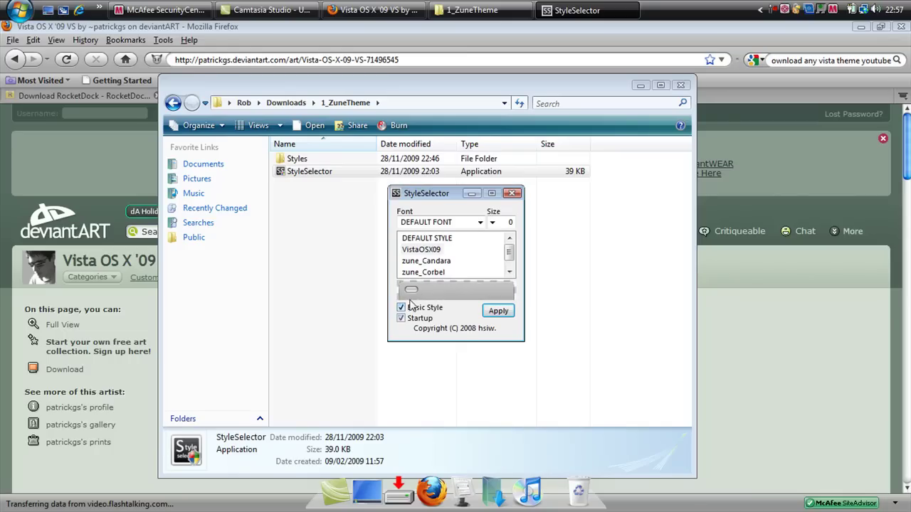
pyautogui.click(496, 312)
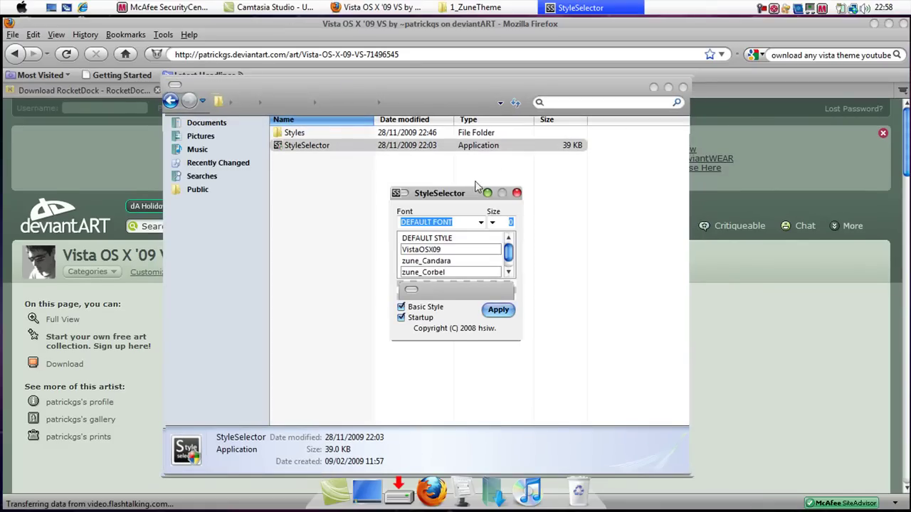
pyautogui.click(516, 193)
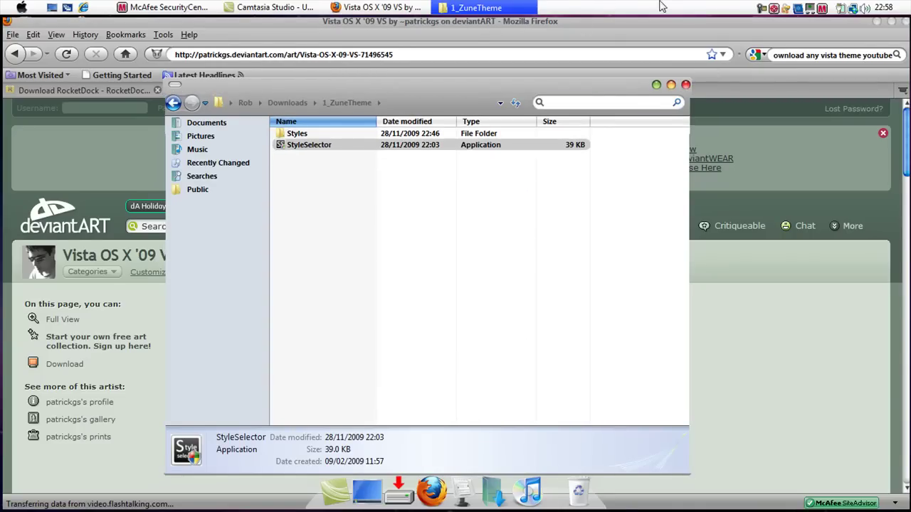
# Close the 1_ZuneTheme folder window, unlock the taskbar and move it to the top edge
pyautogui.click(685, 85)
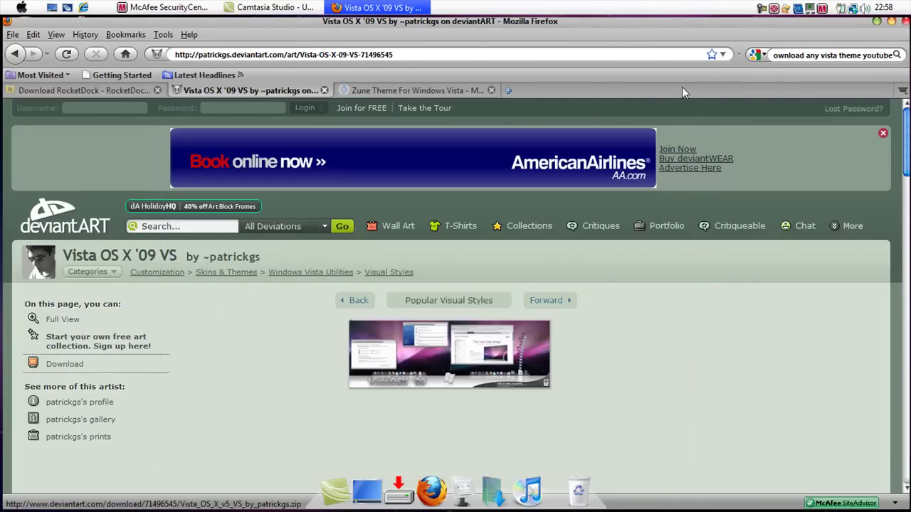
pyautogui.rightClick(491, 9)
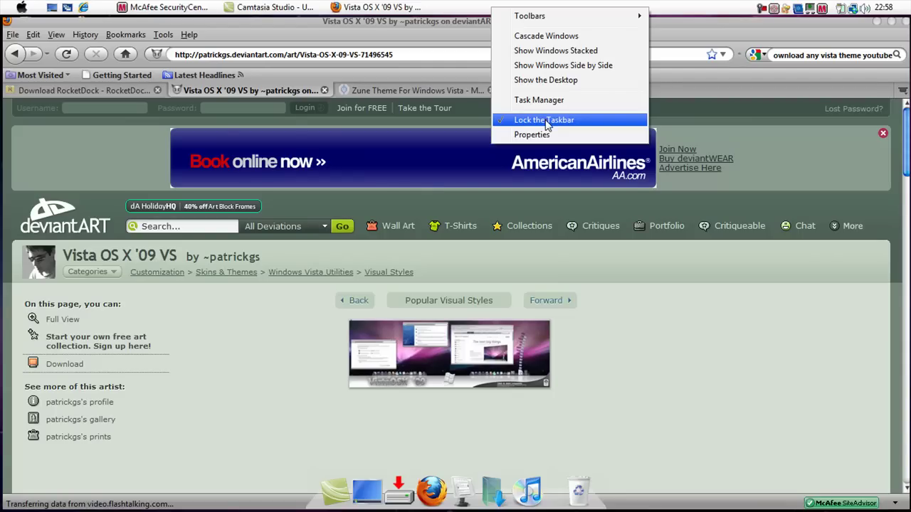
pyautogui.click(546, 121)
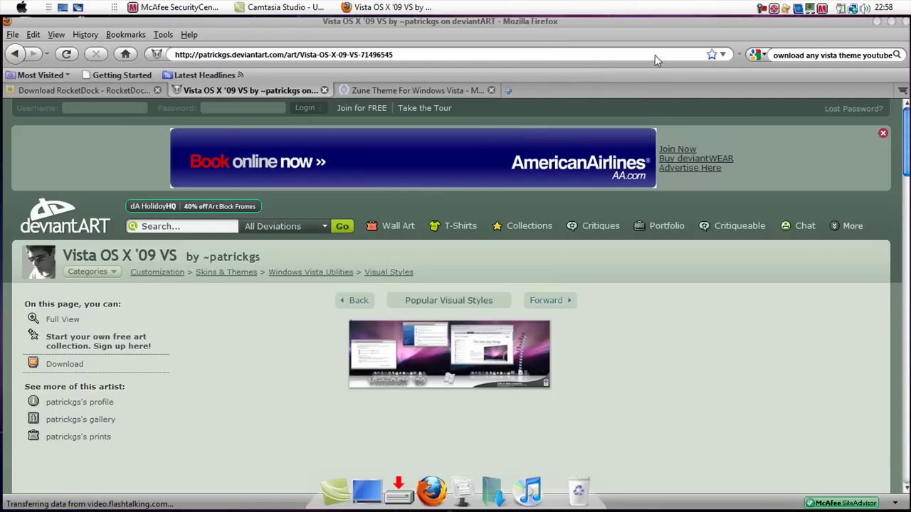
pyautogui.moveTo(654, 55); pyautogui.dragTo(655, 448)
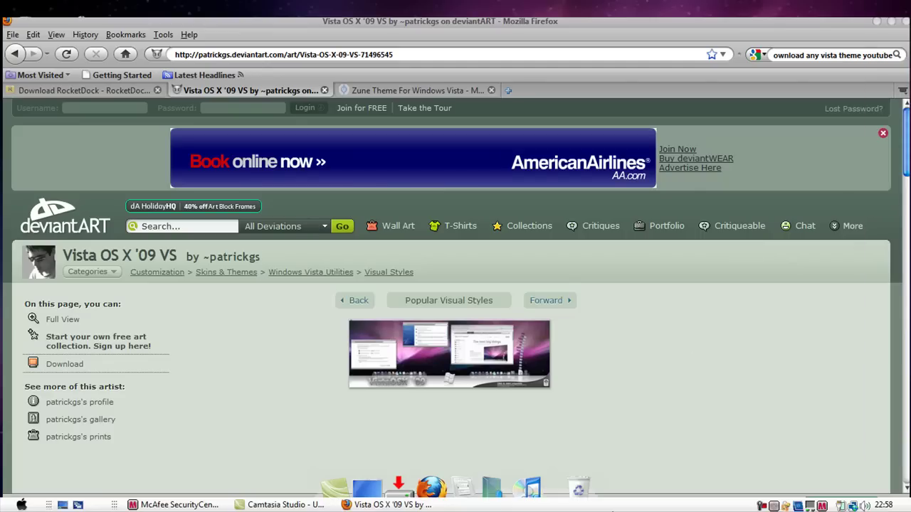
pyautogui.moveTo(302, 6); pyautogui.dragTo(304, 6)
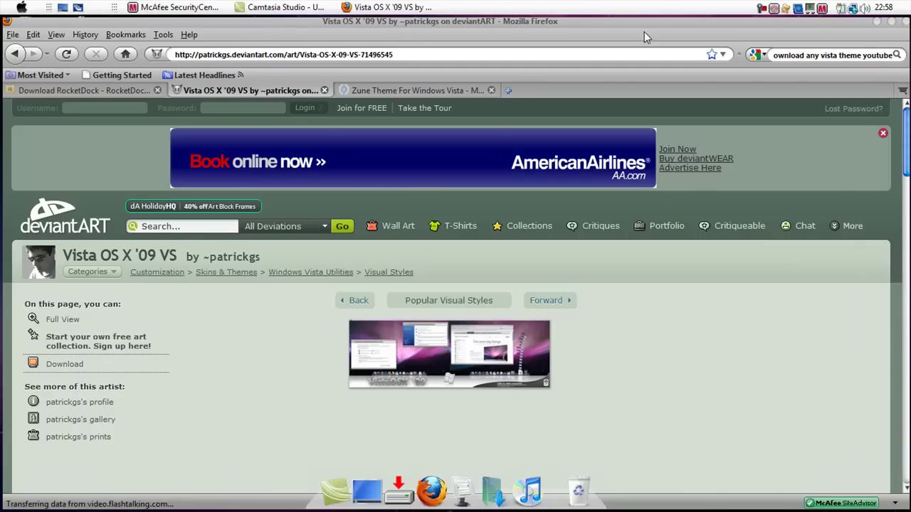
# Lock the taskbar in place at the top of the screen
pyautogui.click(14, 7)
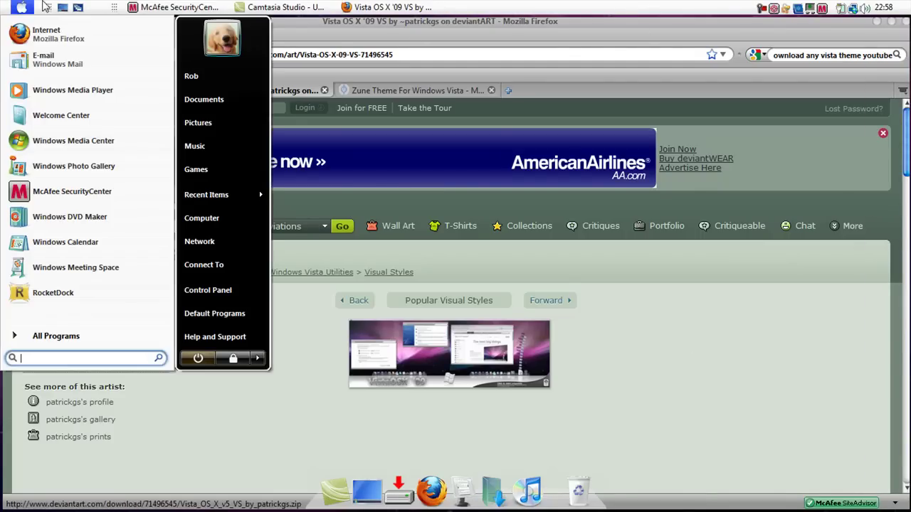
pyautogui.rightClick(469, 7)
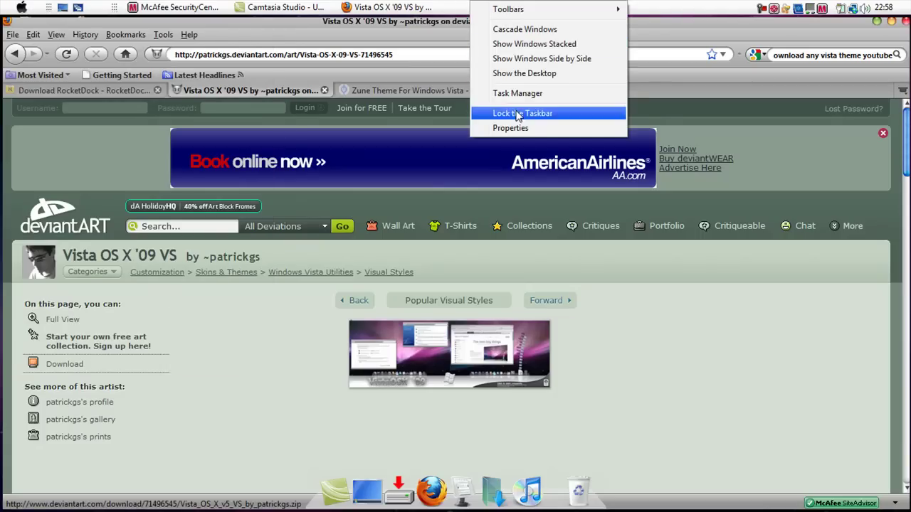
pyautogui.click(516, 114)
pyautogui.rightClick(532, 7)
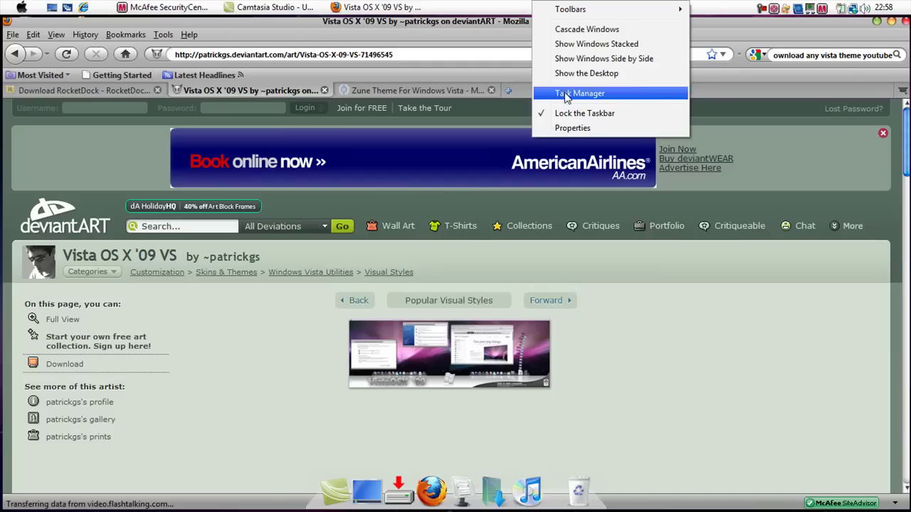
pyautogui.click(464, 4)
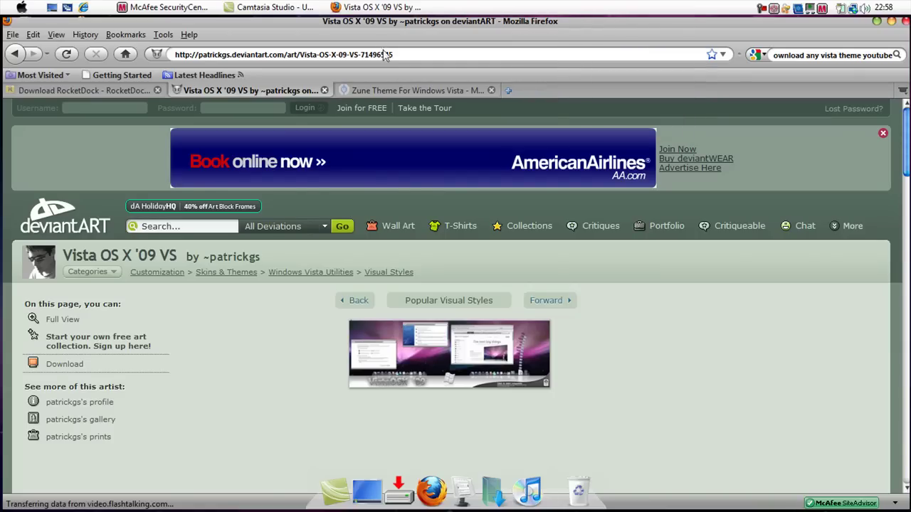
# Search the web from Firefox for 'firefox theme mac'
pyautogui.click(891, 23)
pyautogui.click(641, 29)
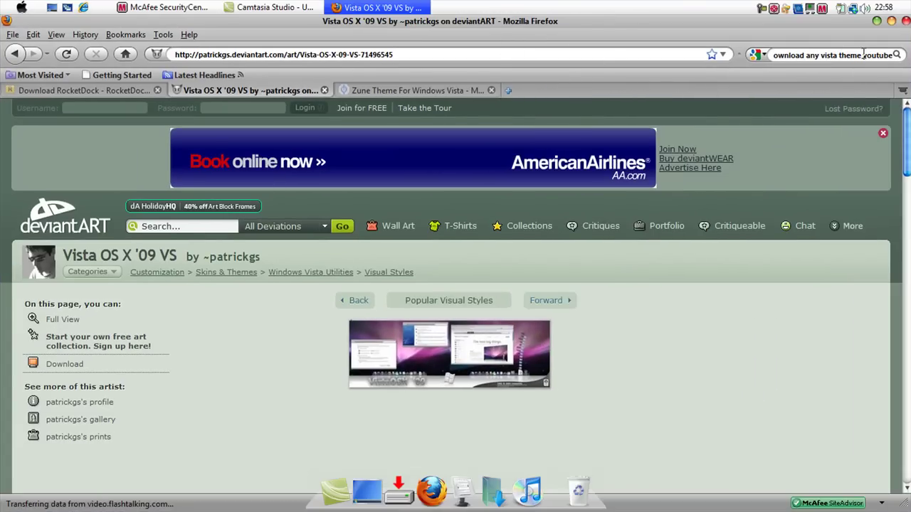
pyautogui.click(886, 56)
pyautogui.write('be')
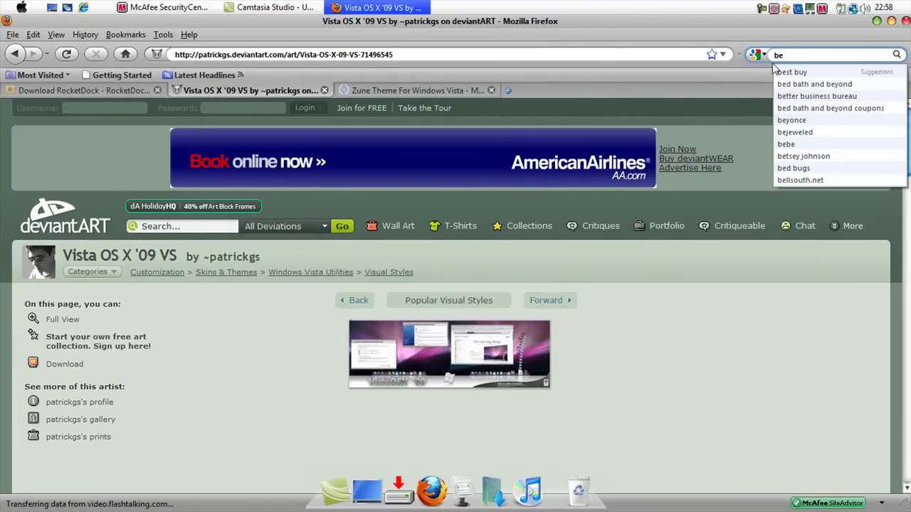
pyautogui.click(798, 53)
pyautogui.press('BackSpace')
pyautogui.press('BackSpace')
pyautogui.write('firefox theme mac')
pyautogui.press('Return')
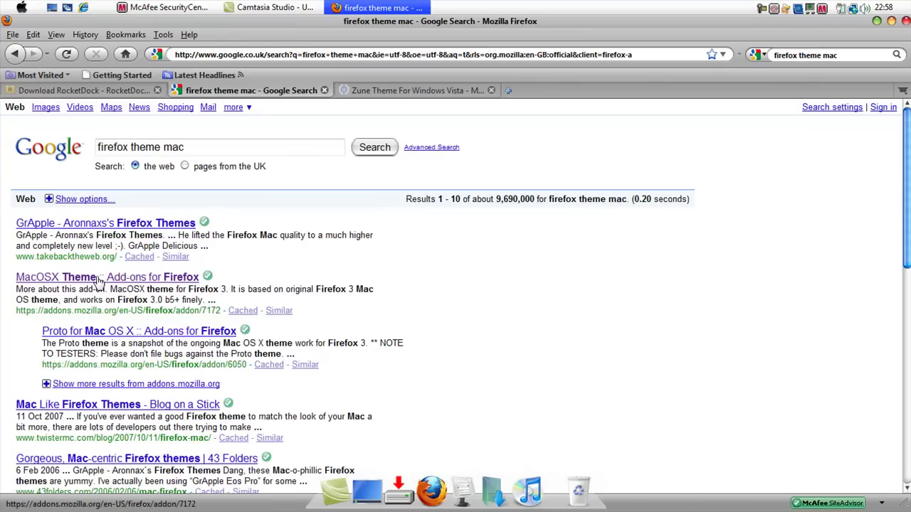
# Install the MacOSX Theme 0.6.8 add-on from its result page
pyautogui.click(98, 280)
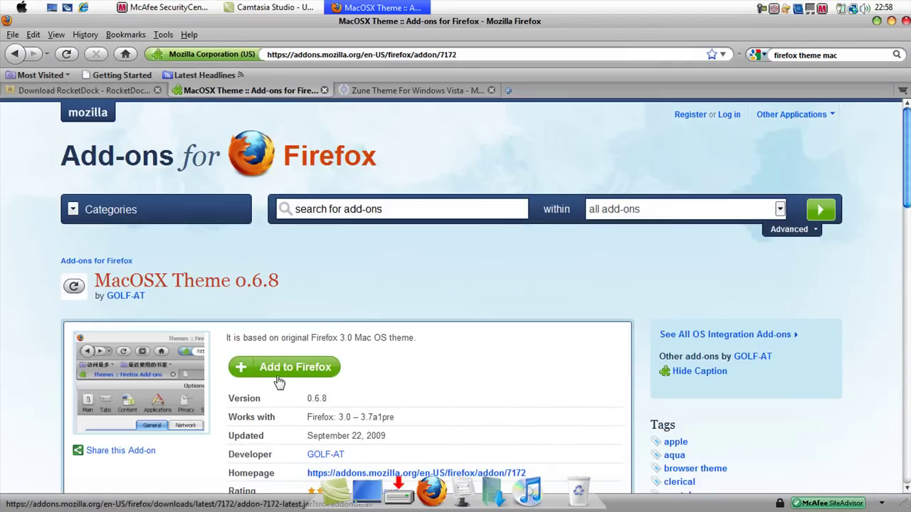
pyautogui.click(245, 371)
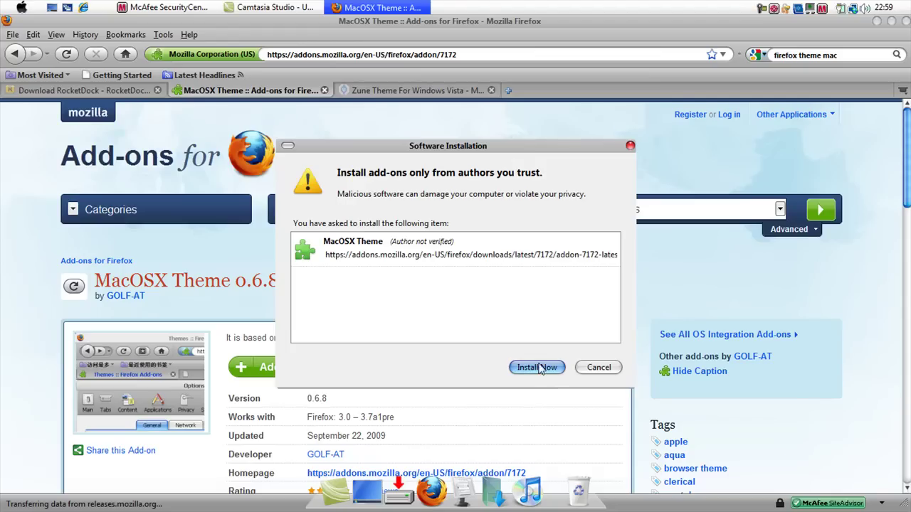
pyautogui.click(541, 365)
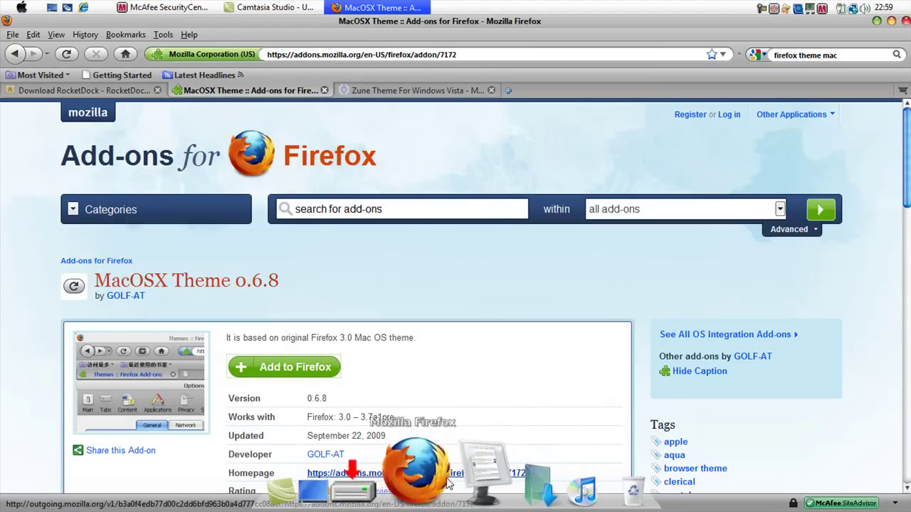
# Minimize Firefox and drag the YouTube Downloader desktop shortcut toward the RocketDock
pyautogui.click(877, 21)
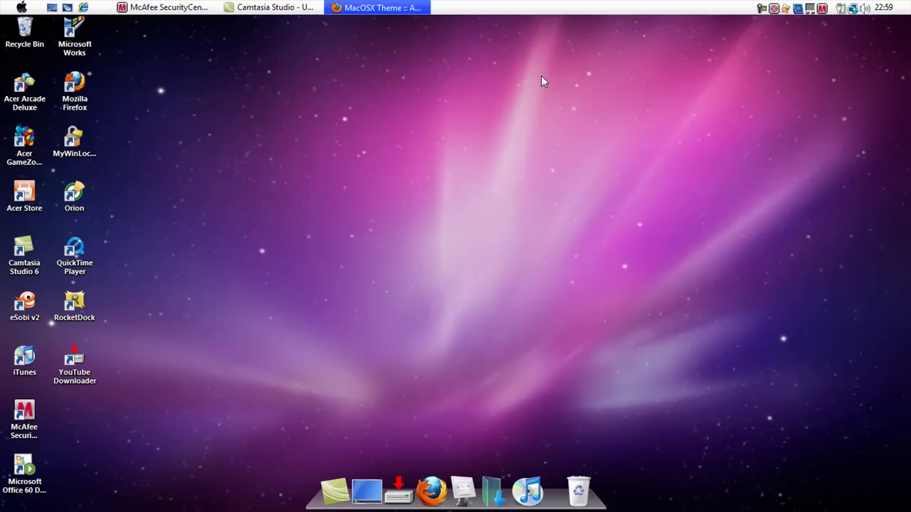
pyautogui.moveTo(276, 175)
pyautogui.mouseDown()
pyautogui.moveTo(398, 280)
pyautogui.moveTo(509, 330)
pyautogui.mouseUp()
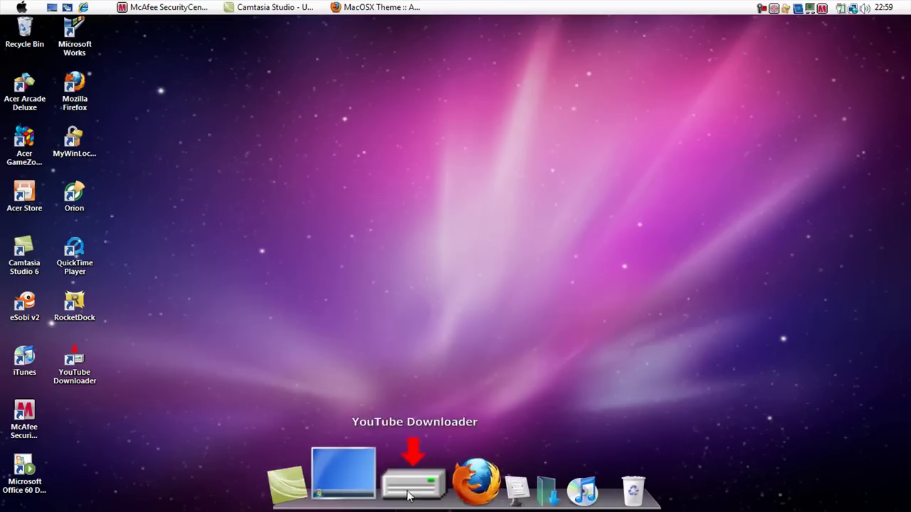
pyautogui.moveTo(58, 386)
pyautogui.mouseDown()
pyautogui.moveTo(262, 444)
pyautogui.moveTo(313, 489)
pyautogui.moveTo(201, 310)
pyautogui.mouseUp()
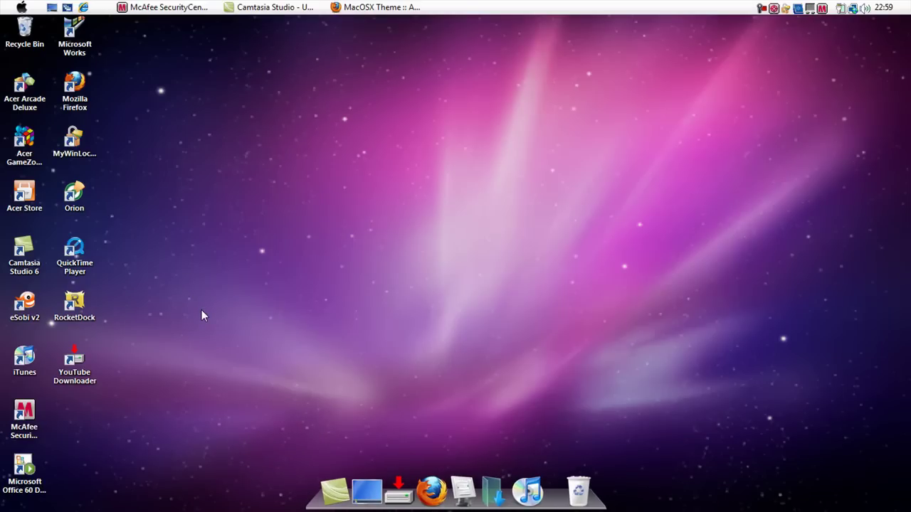